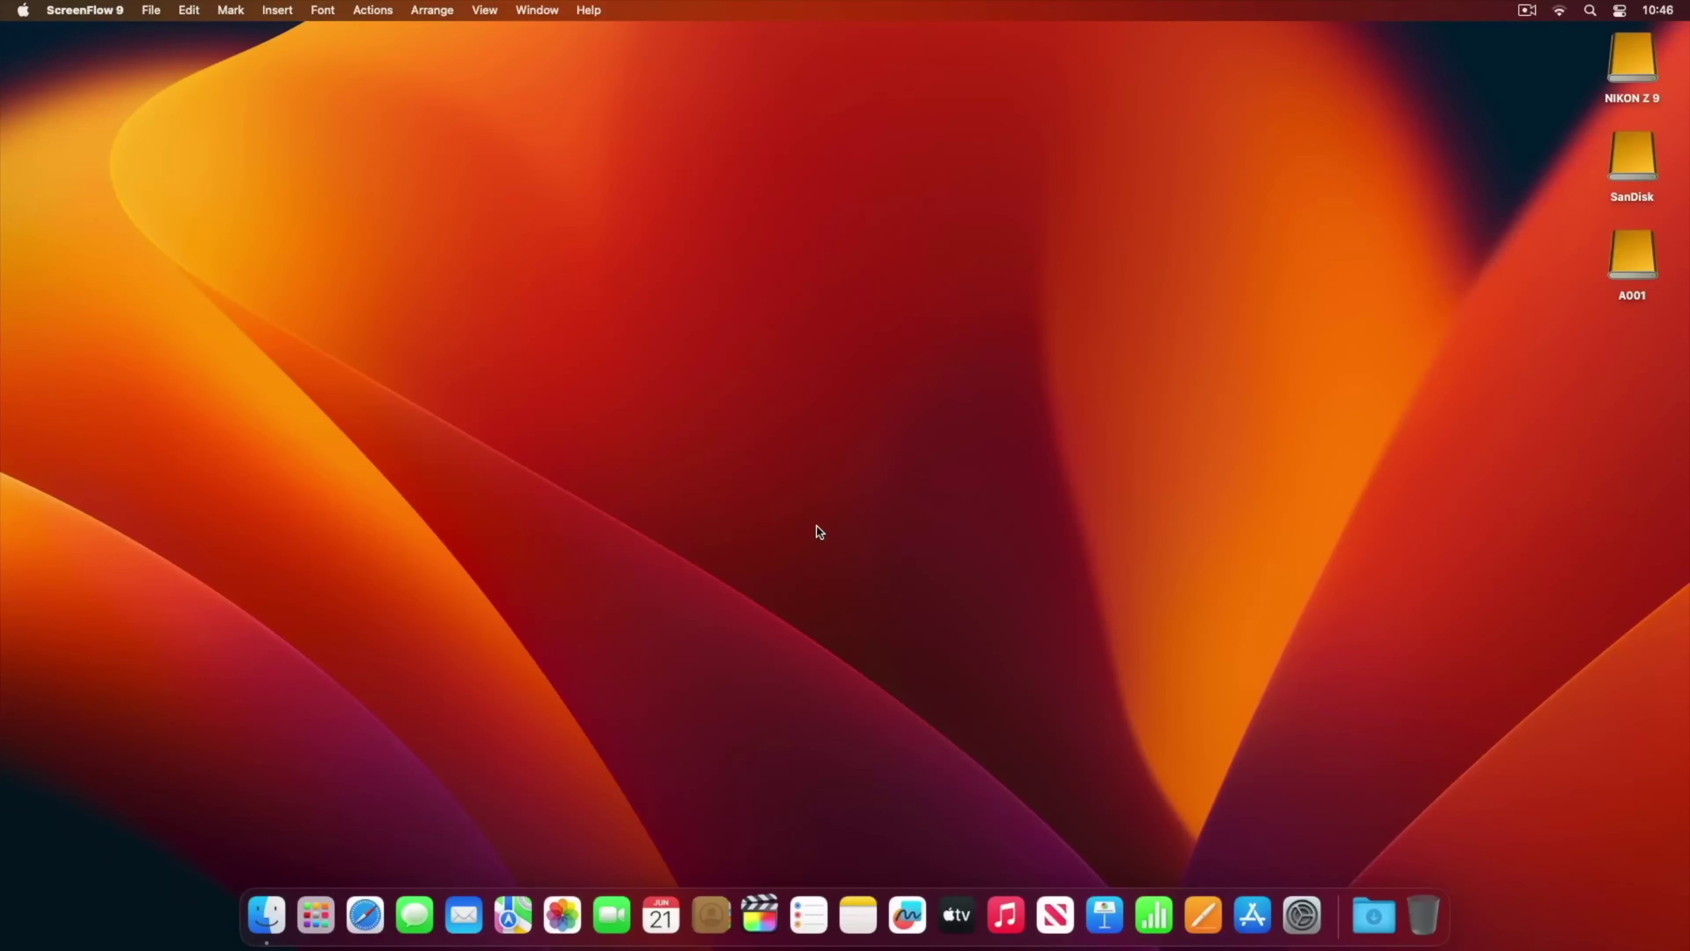
# Step: Browse the Applications folder in a Finder window, then close it
pyautogui.click(269, 912)
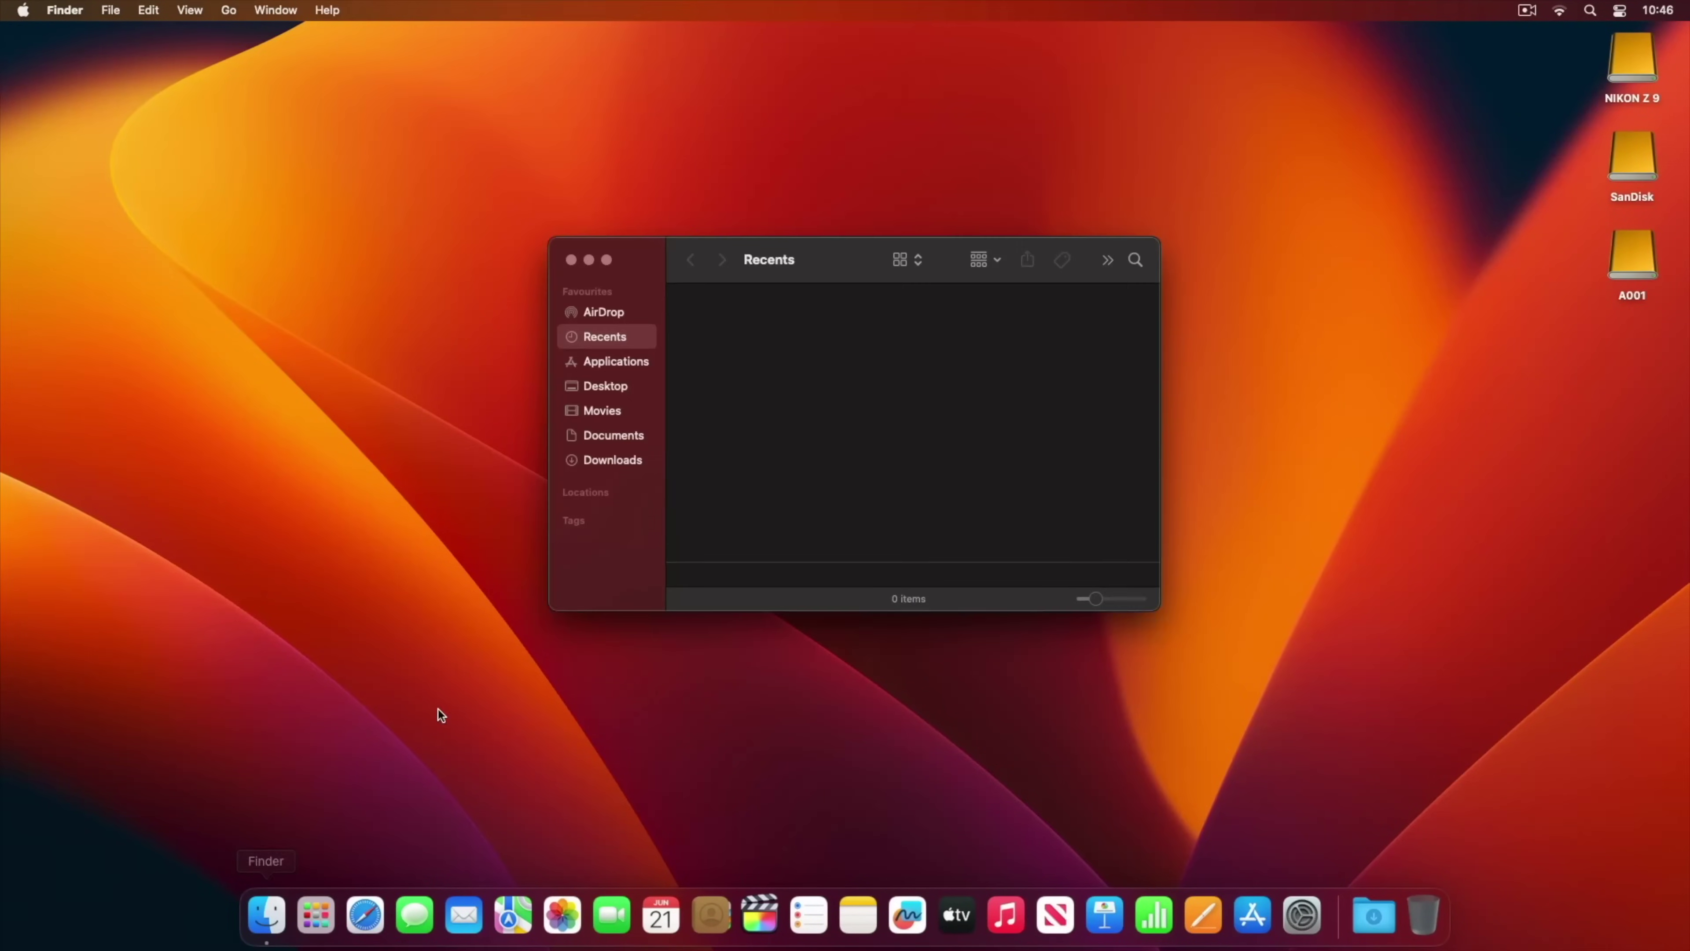
pyautogui.click(648, 366)
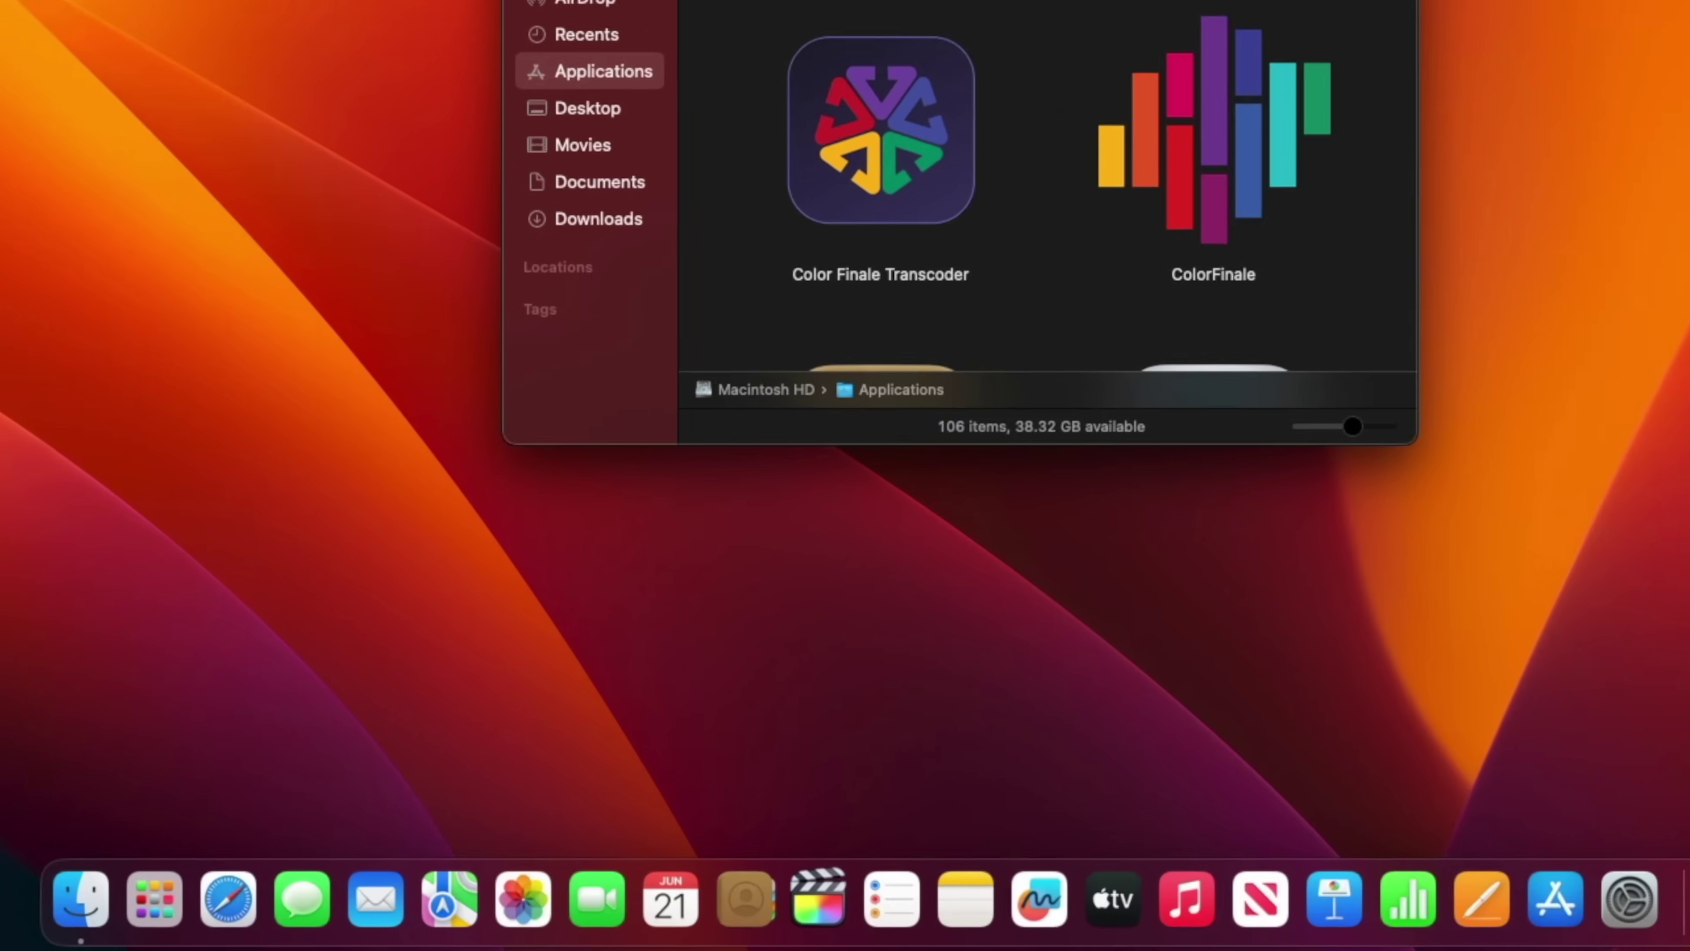
pyautogui.press('super+w')
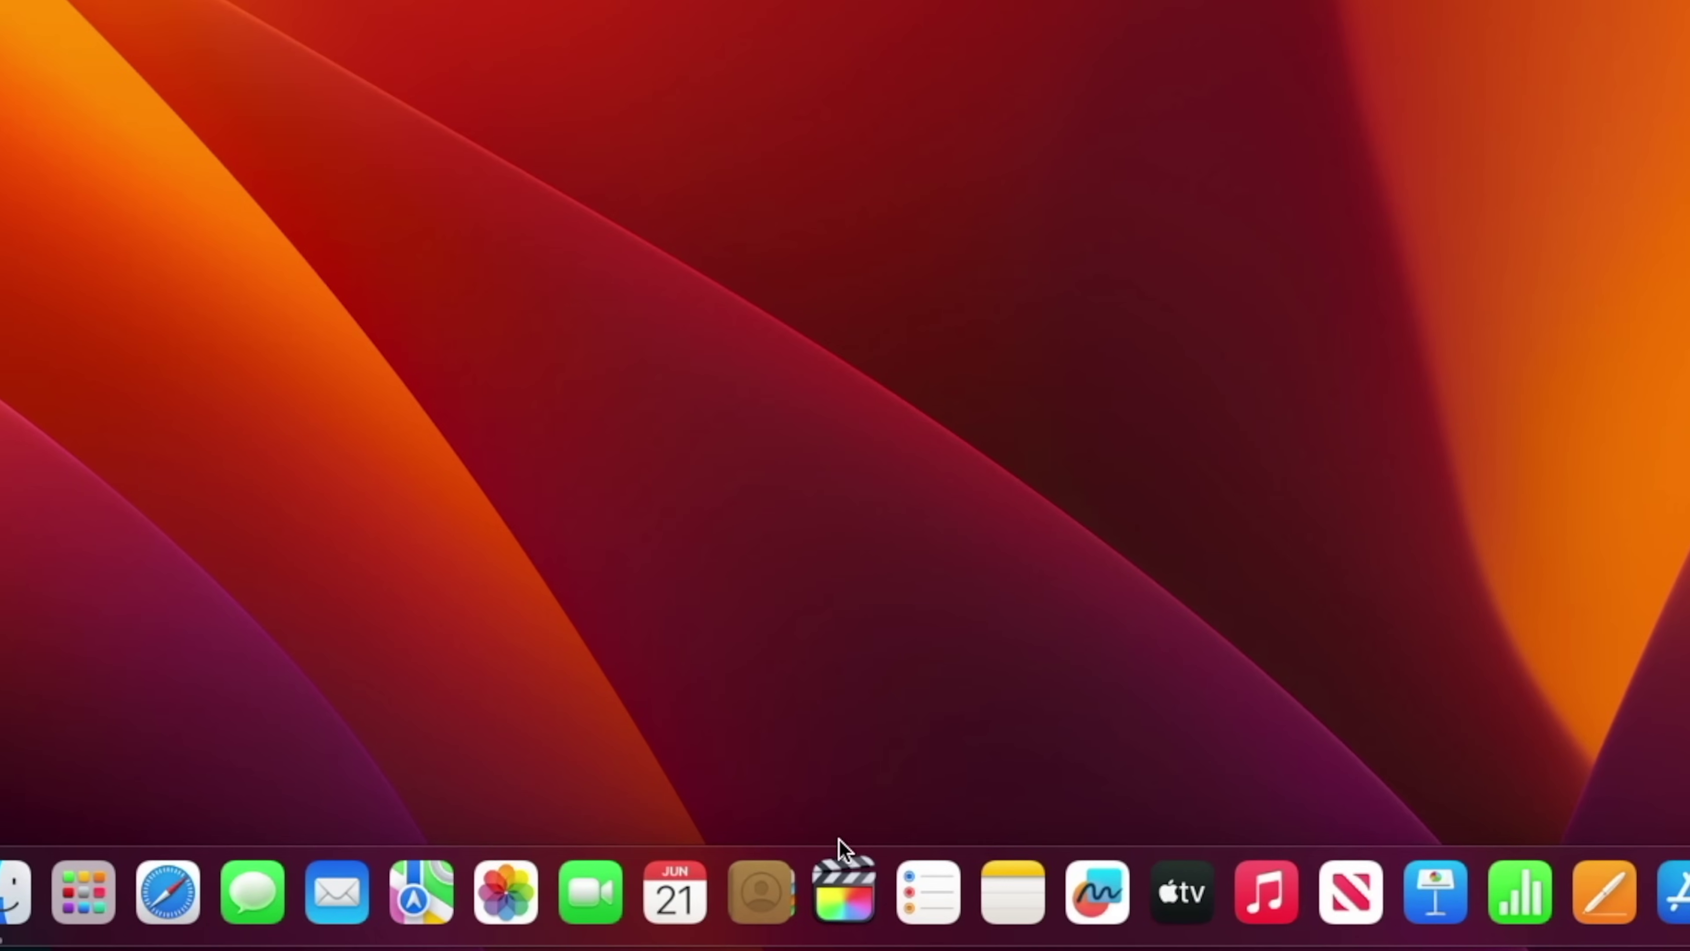
# Step: Launch Final Cut Pro and bring up the Color Finale Transcoder panel previewing DSC_0108.NEV
pyautogui.click(843, 865)
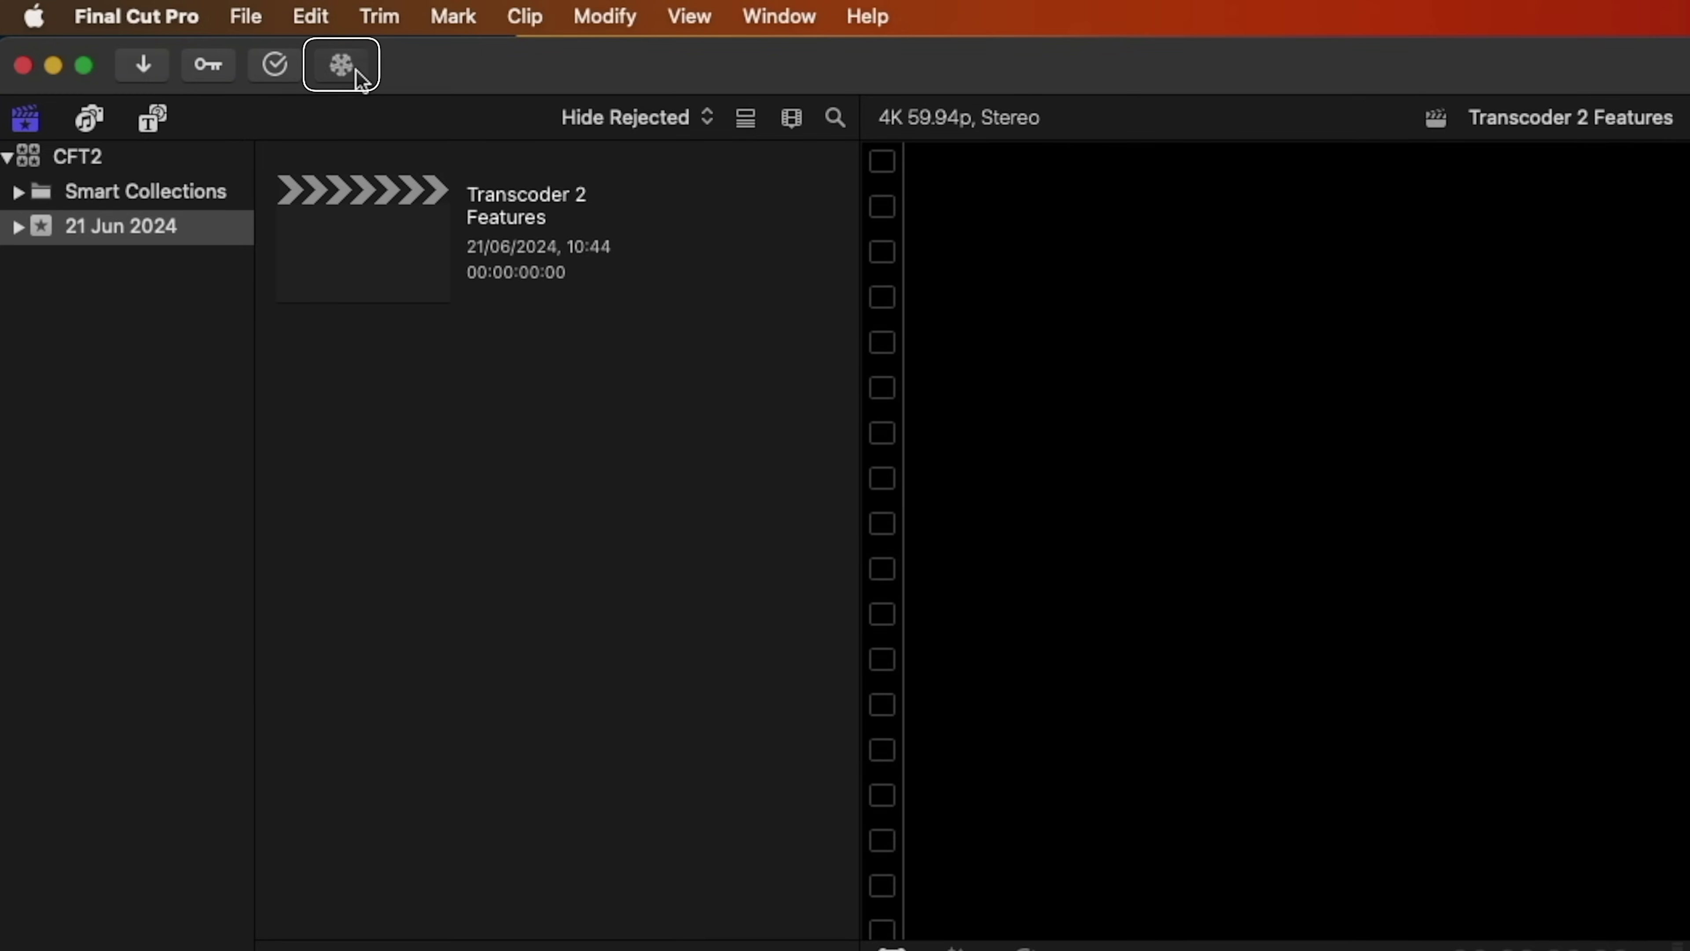
pyautogui.click(357, 71)
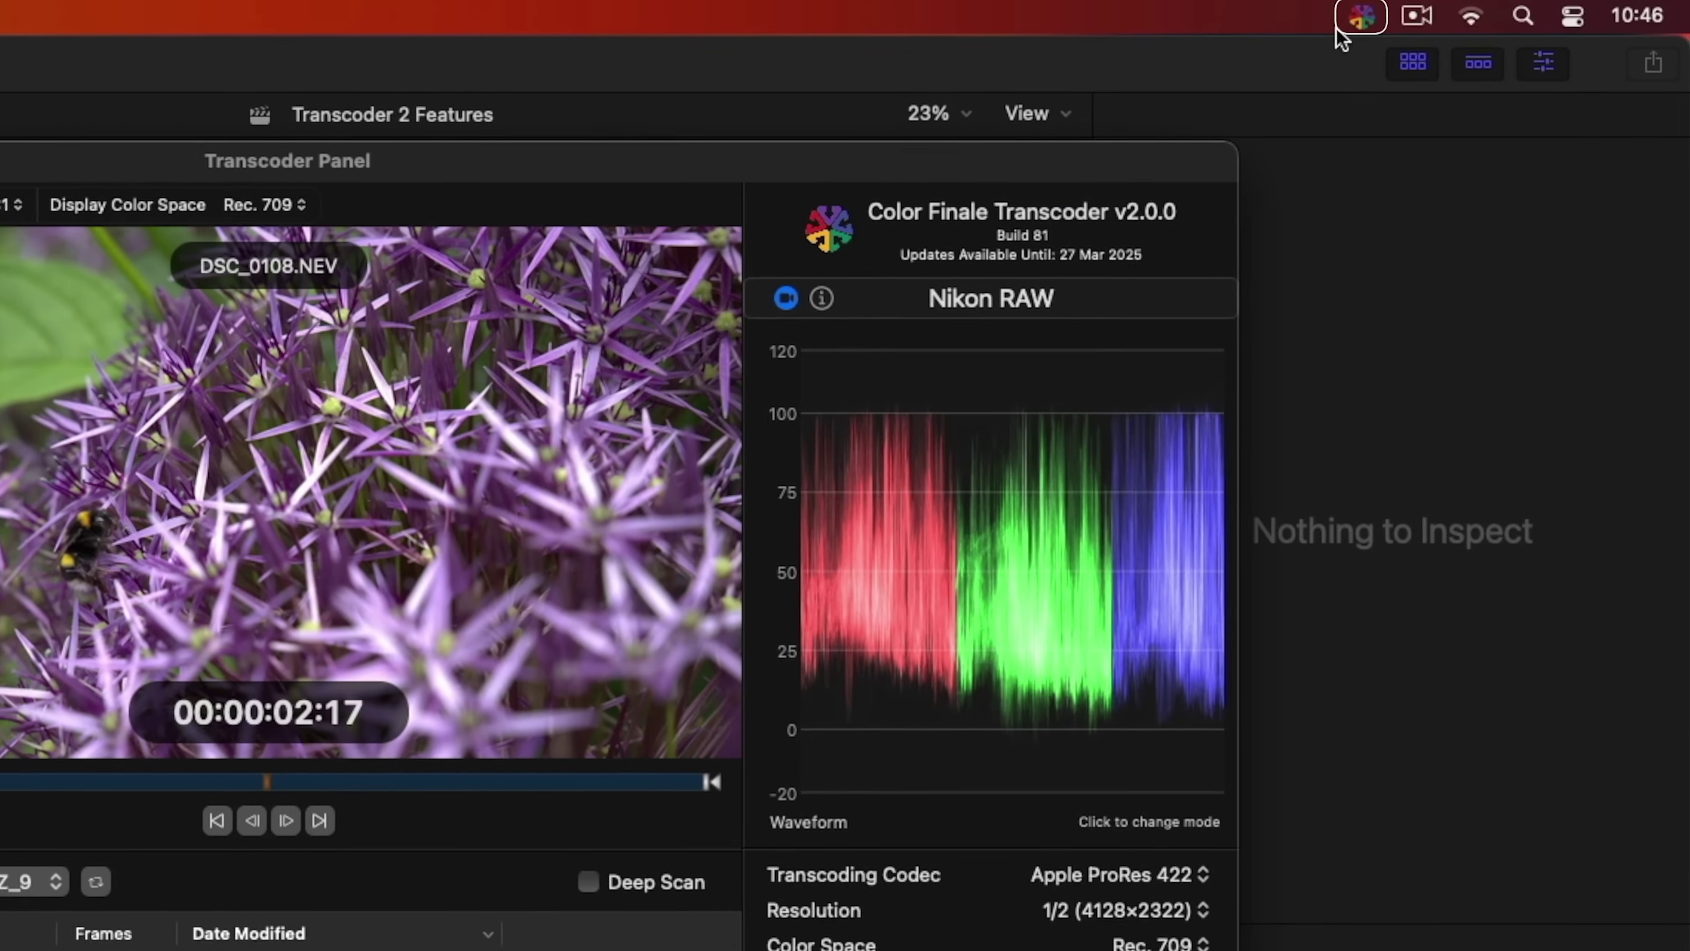
pyautogui.click(1494, 10)
pyautogui.click(1354, 16)
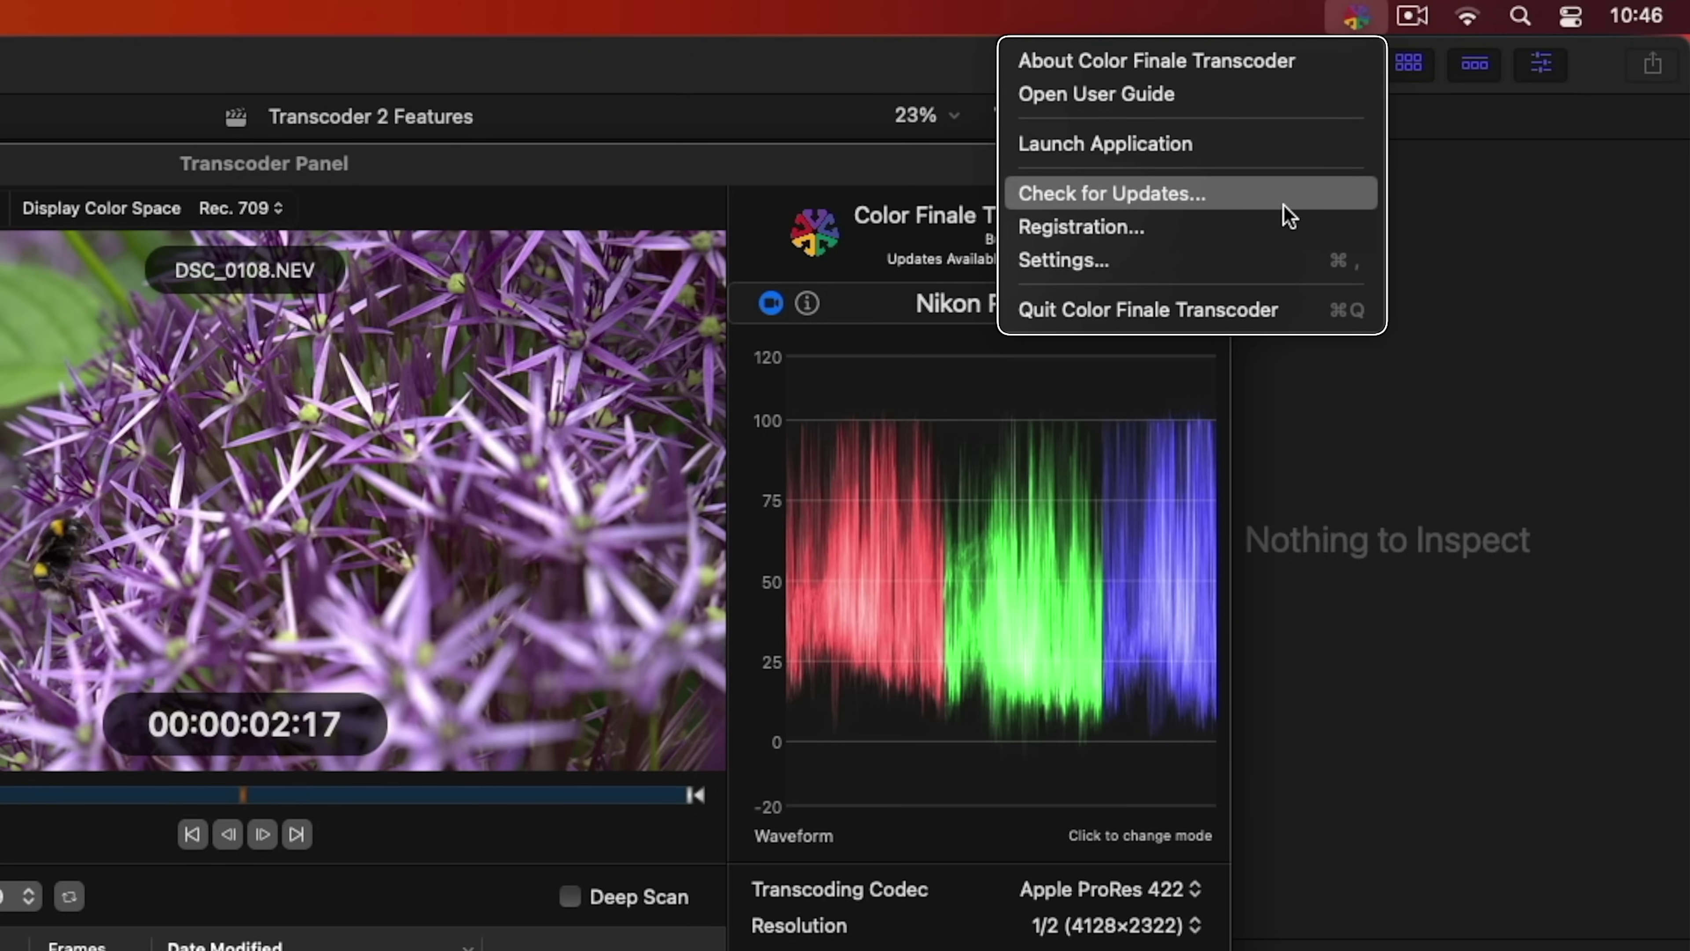
pyautogui.click(1256, 105)
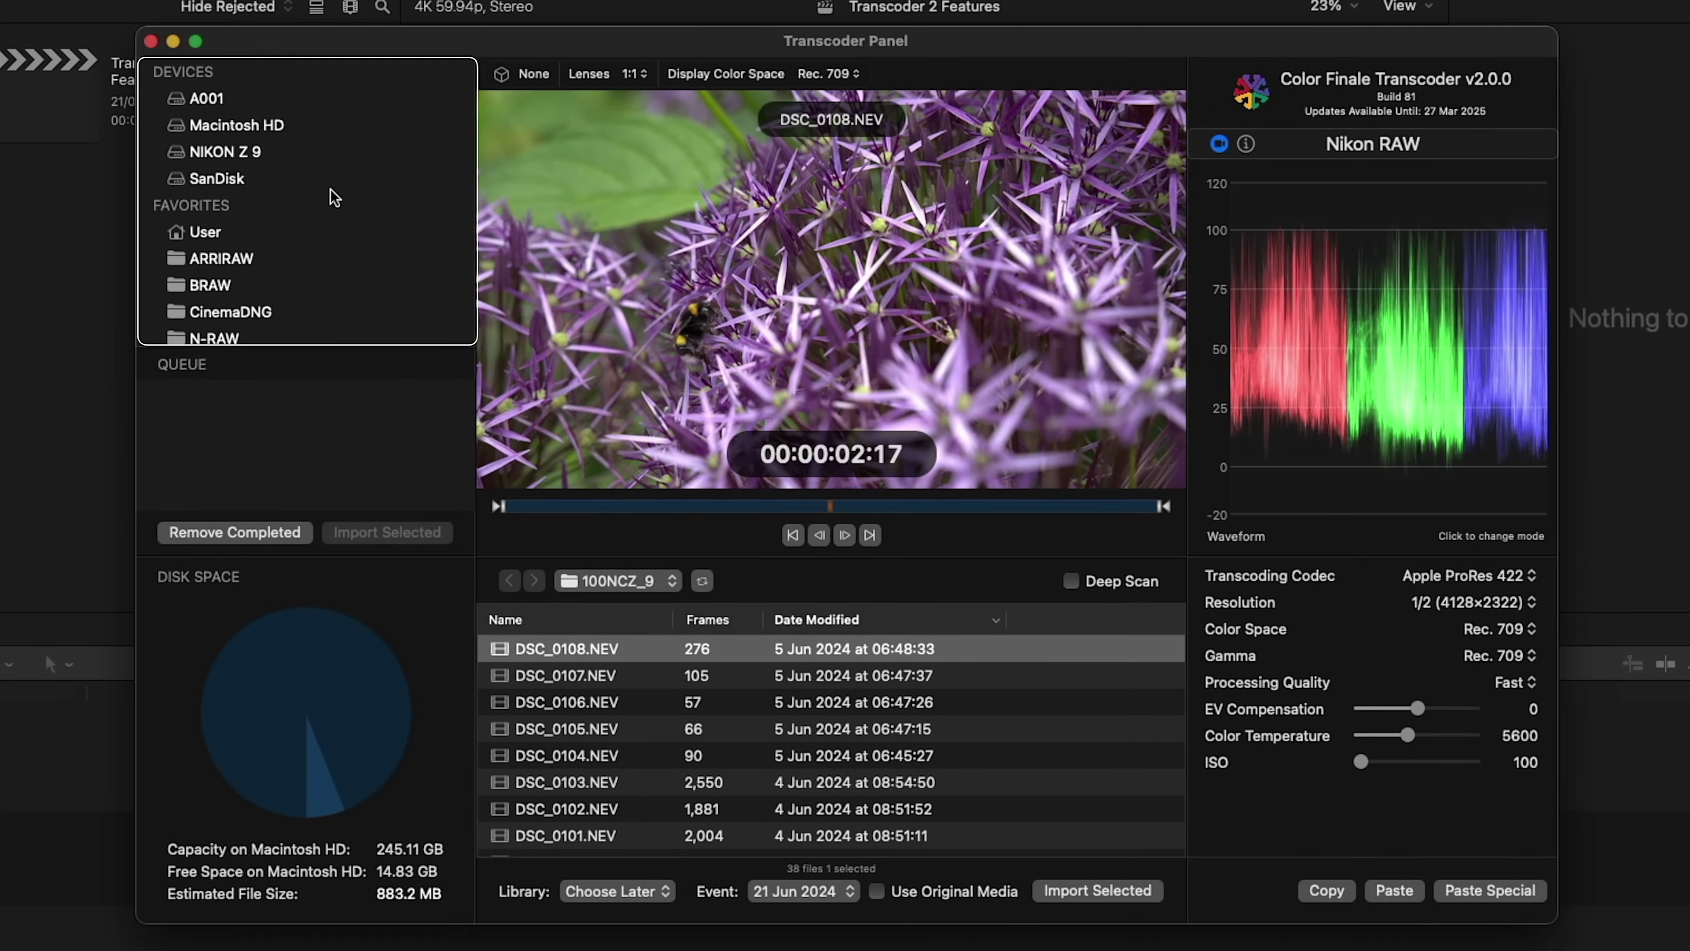
pyautogui.scroll(-1, 322, 331)
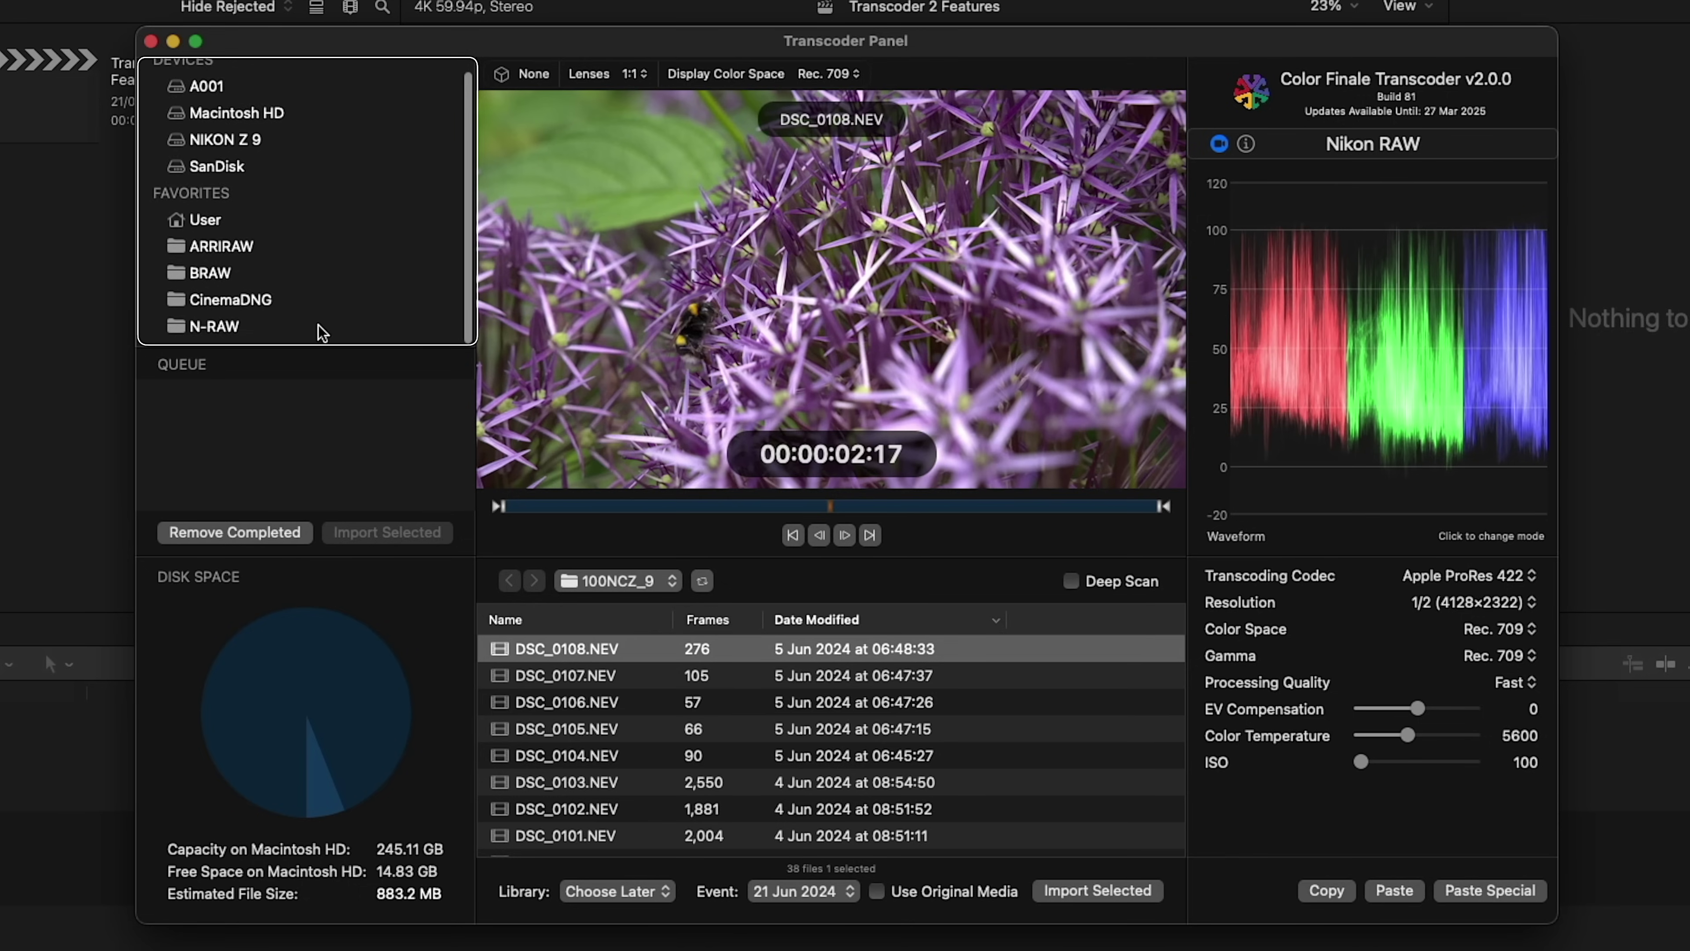
pyautogui.scroll(1, 321, 332)
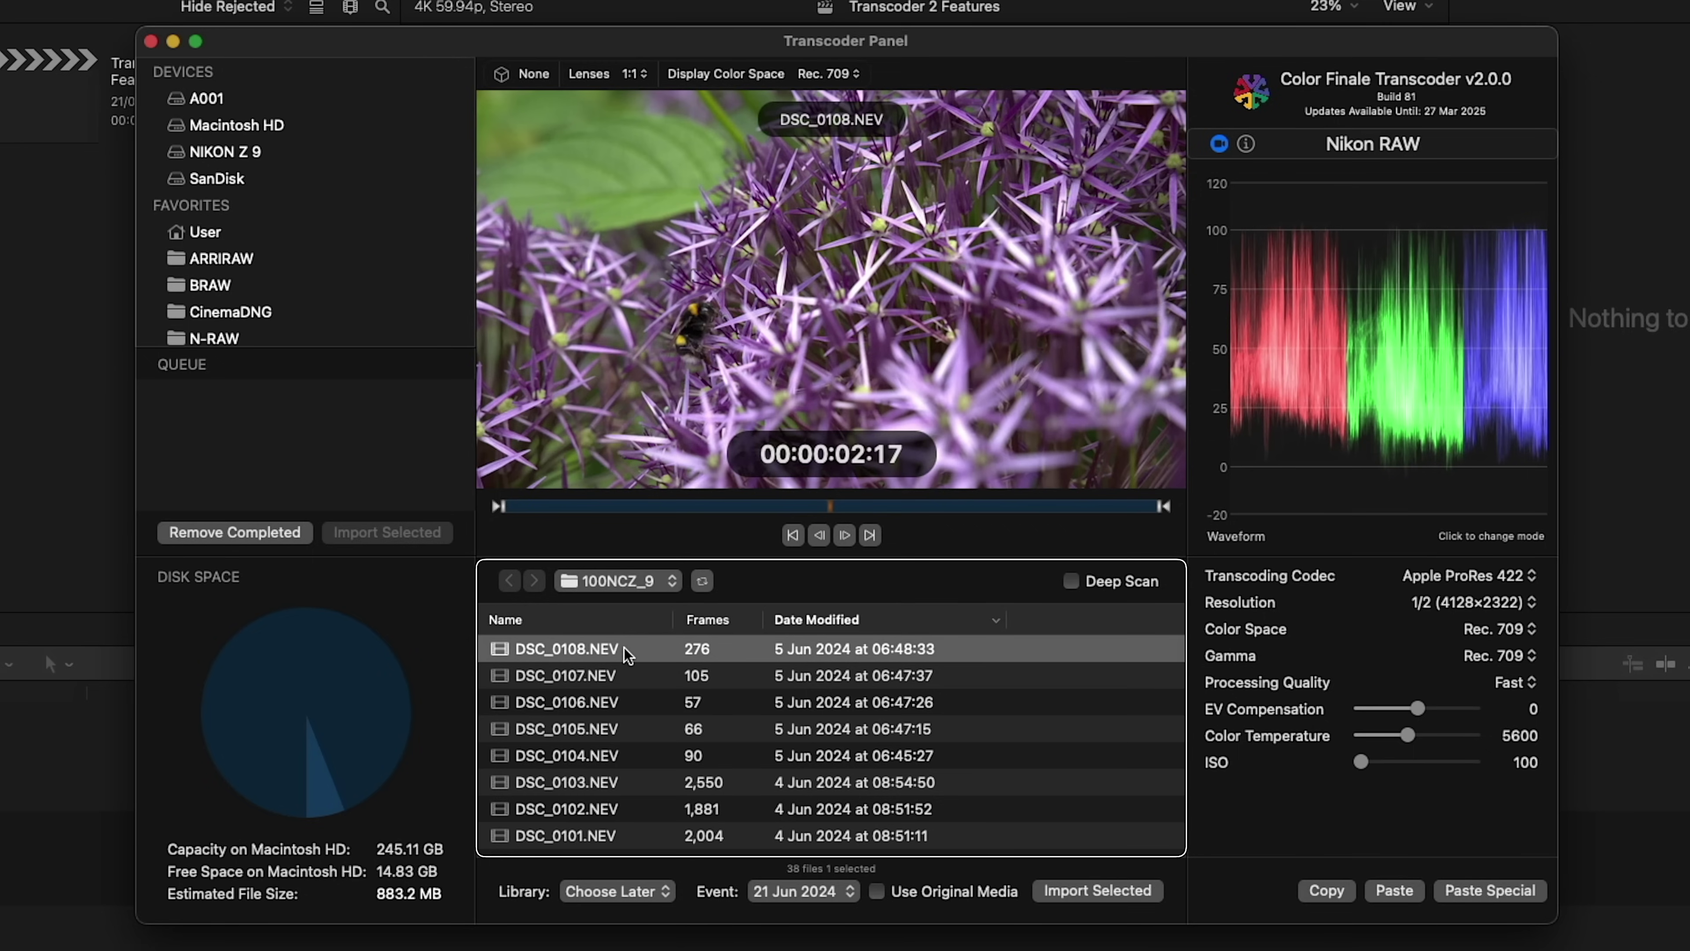
pyautogui.press('Down')
pyautogui.press('Down')
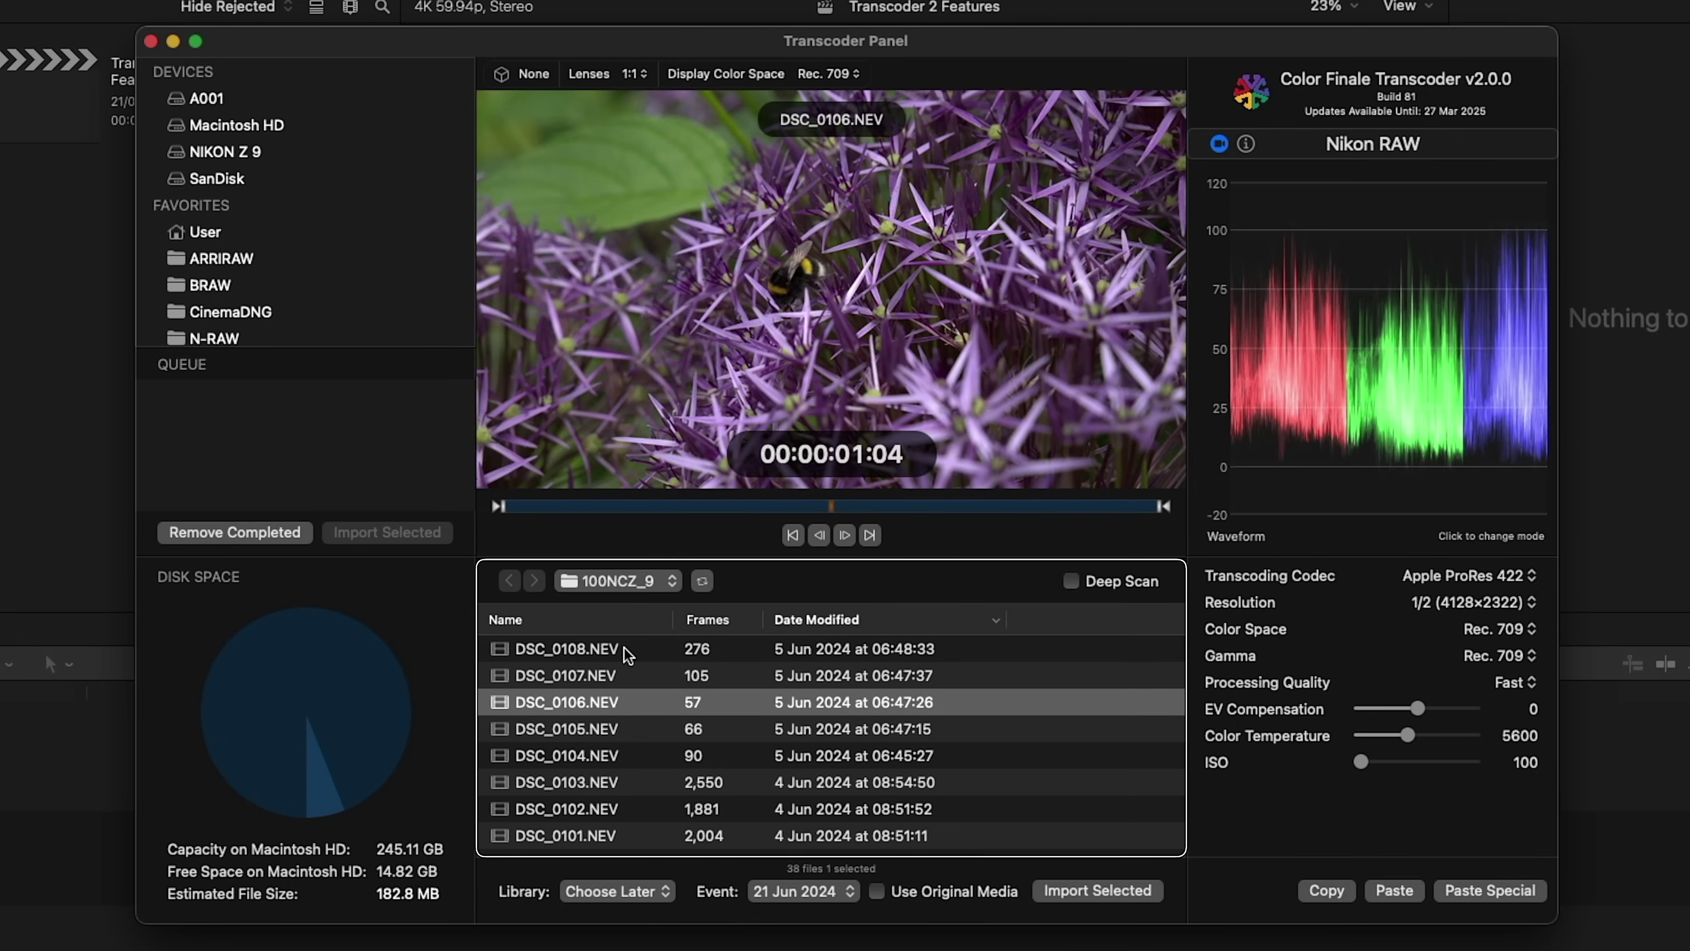
pyautogui.press('Down')
pyautogui.press('Down')
pyautogui.press('Up')
pyautogui.press('Up')
pyautogui.press('Up')
pyautogui.press('Up')
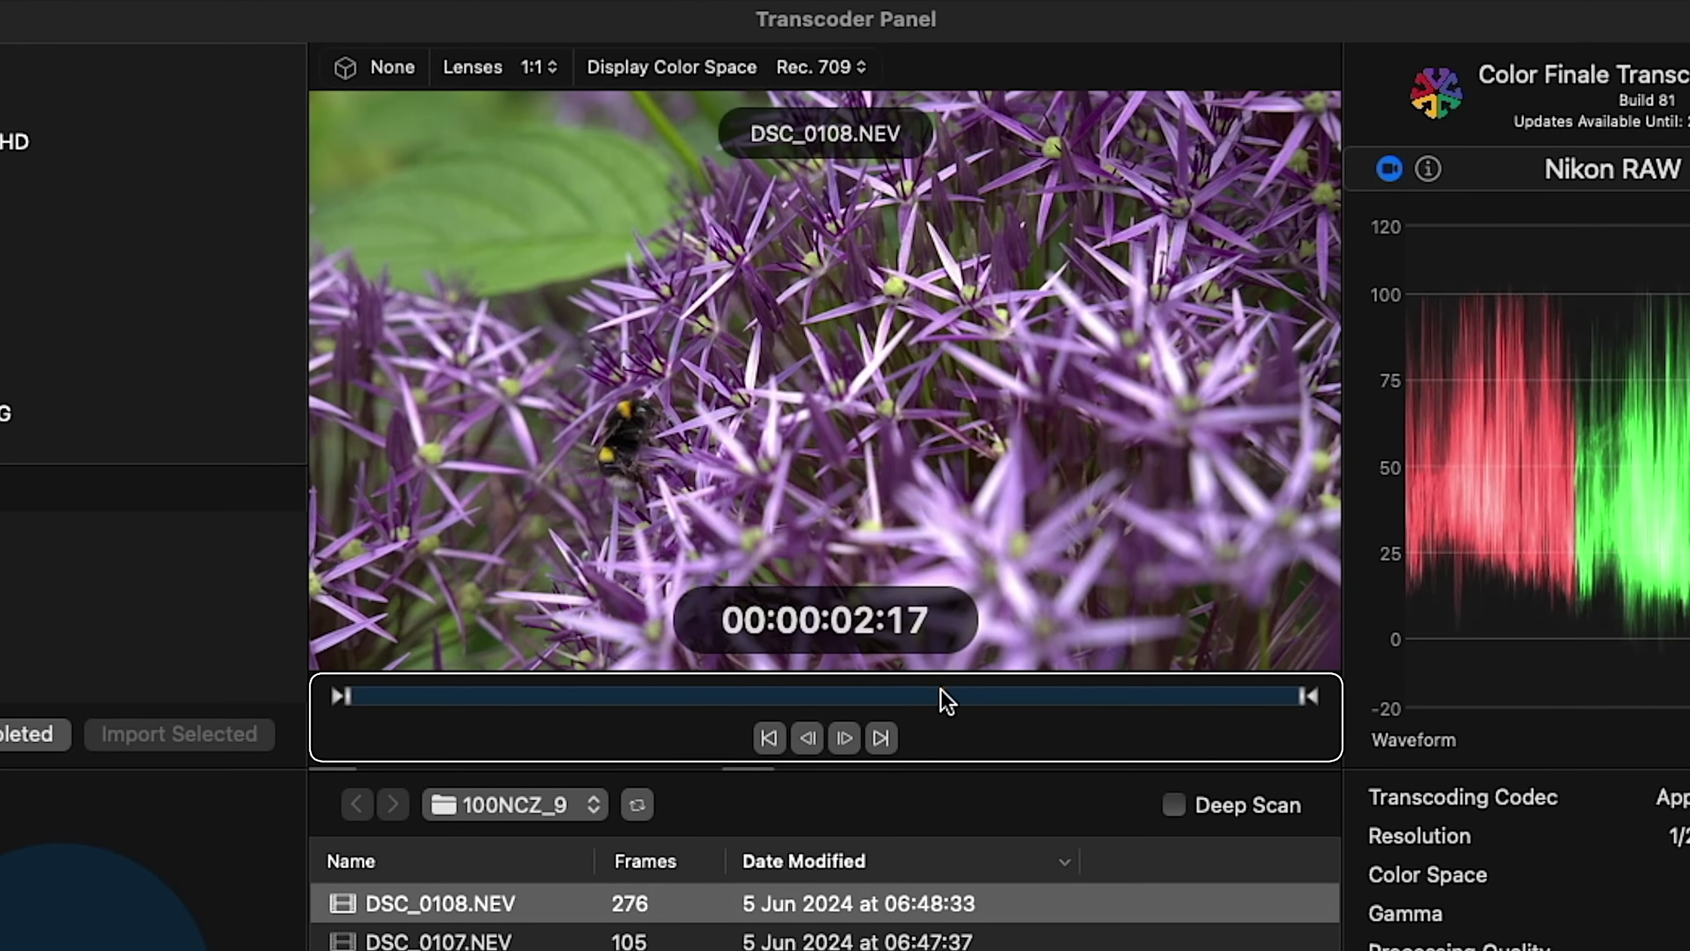
# Step: Trim DSC_0108.NEV with a later in point and earlier out point, dropping the estimate to 144 MB
pyautogui.click(910, 507)
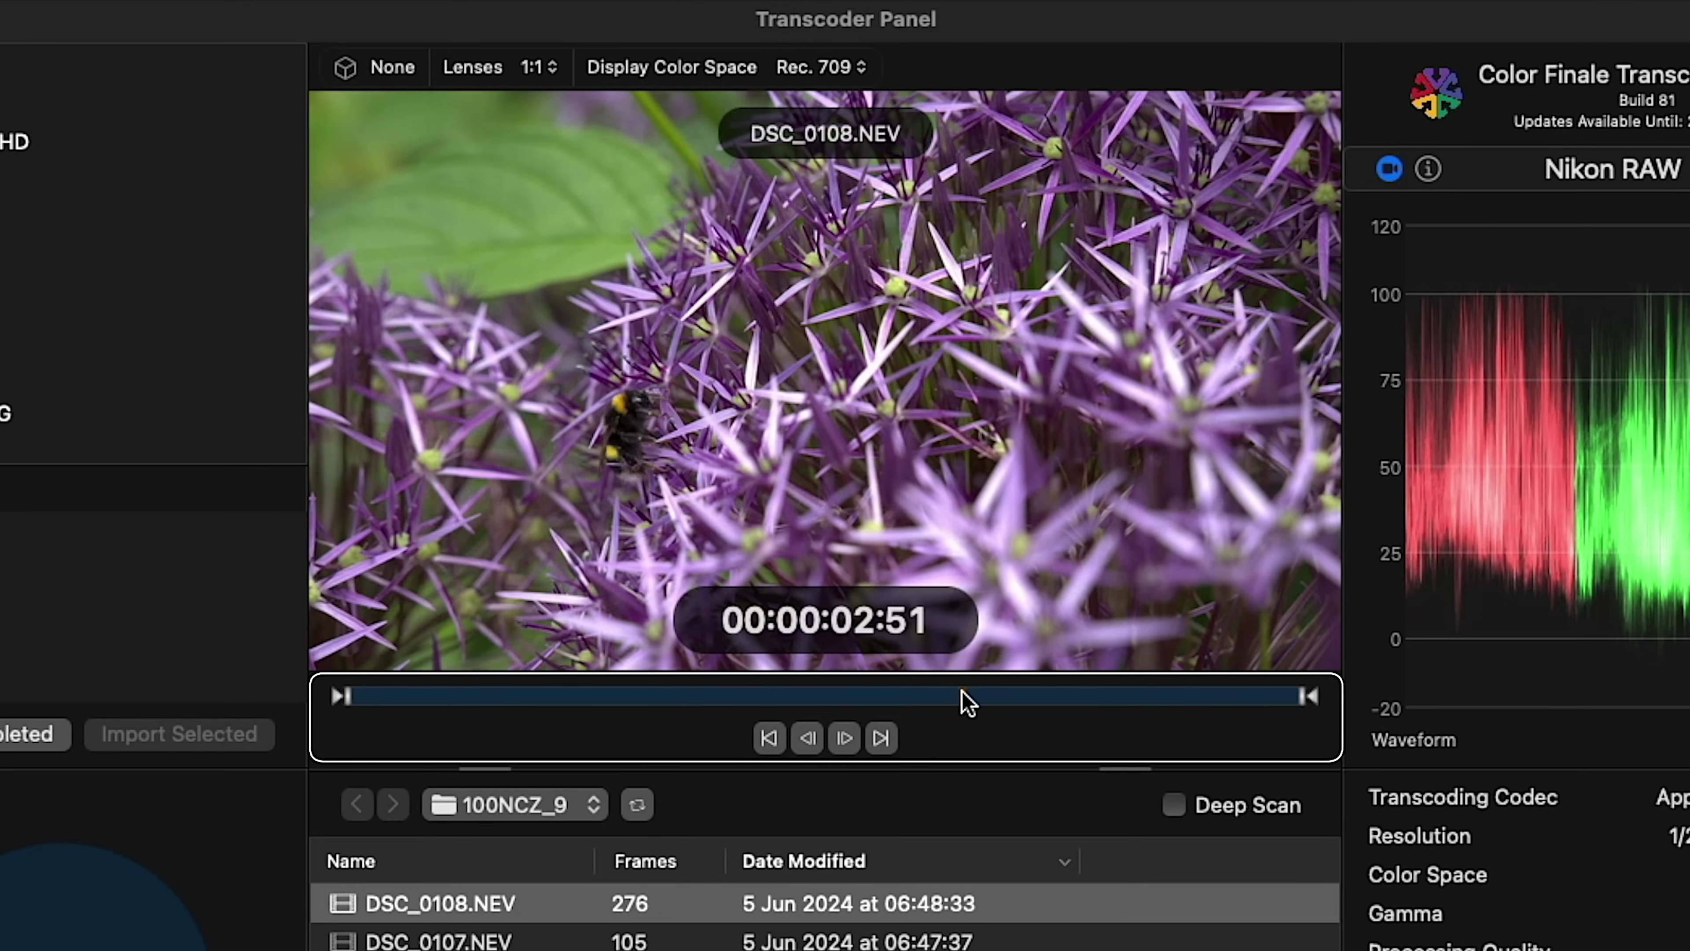
pyautogui.moveTo(966, 698); pyautogui.dragTo(1008, 700)
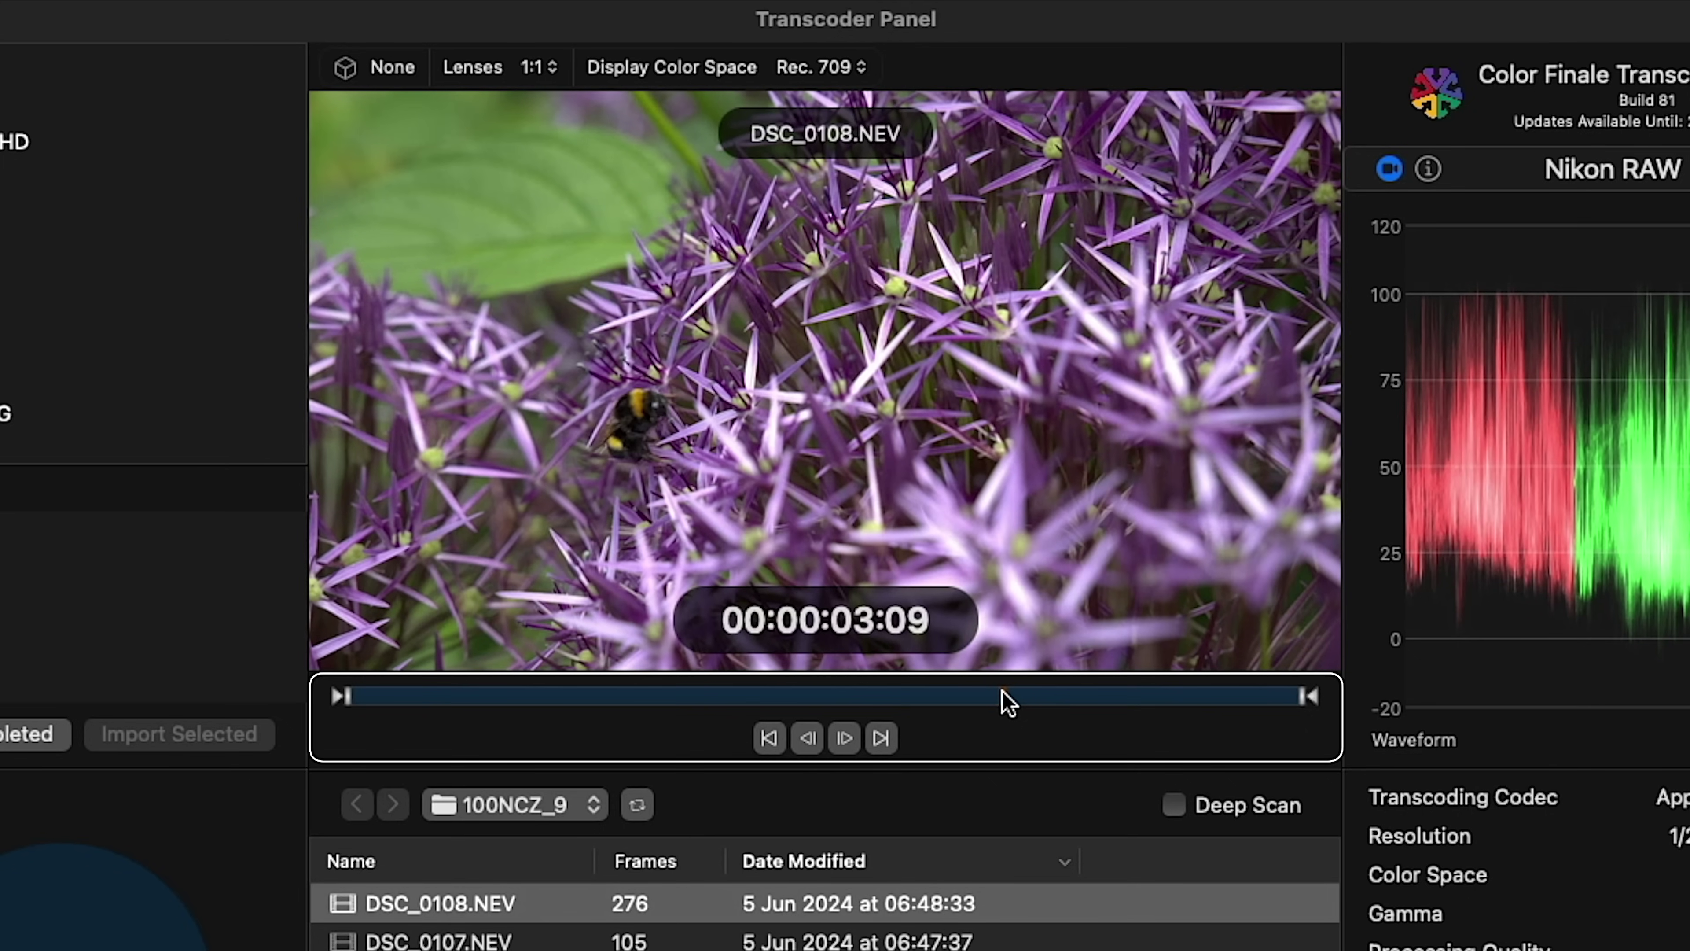
pyautogui.moveTo(339, 696); pyautogui.dragTo(973, 697)
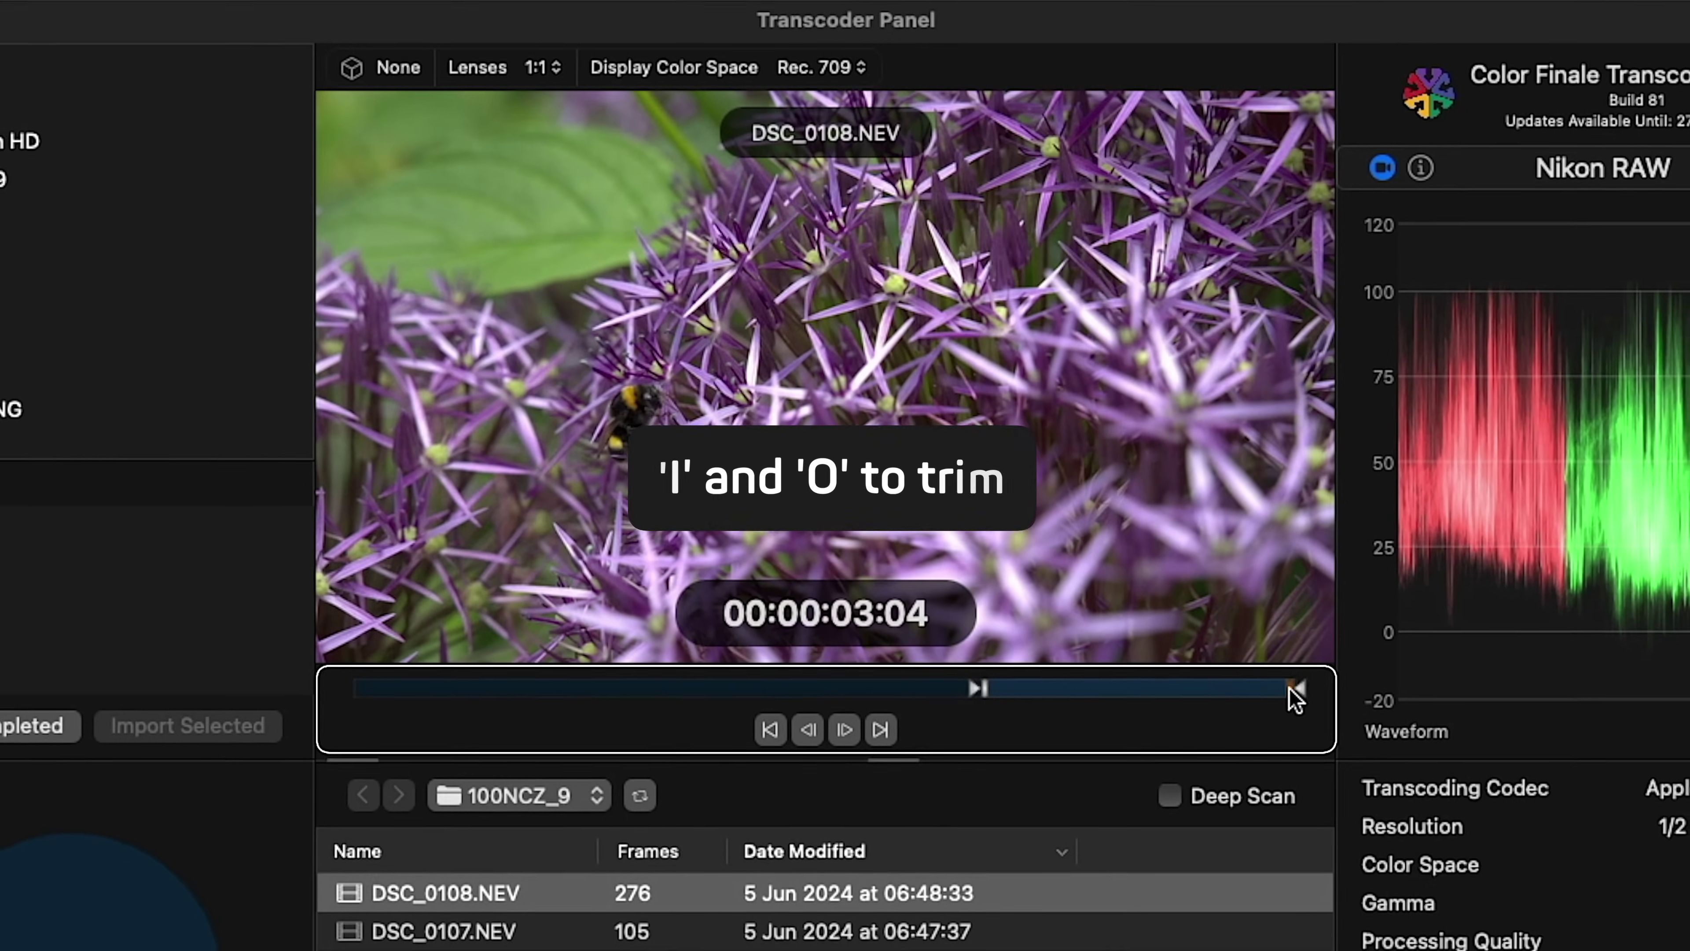
pyautogui.moveTo(1307, 696)
pyautogui.mouseDown()
pyautogui.moveTo(1119, 697)
pyautogui.moveTo(1145, 699)
pyautogui.mouseUp()
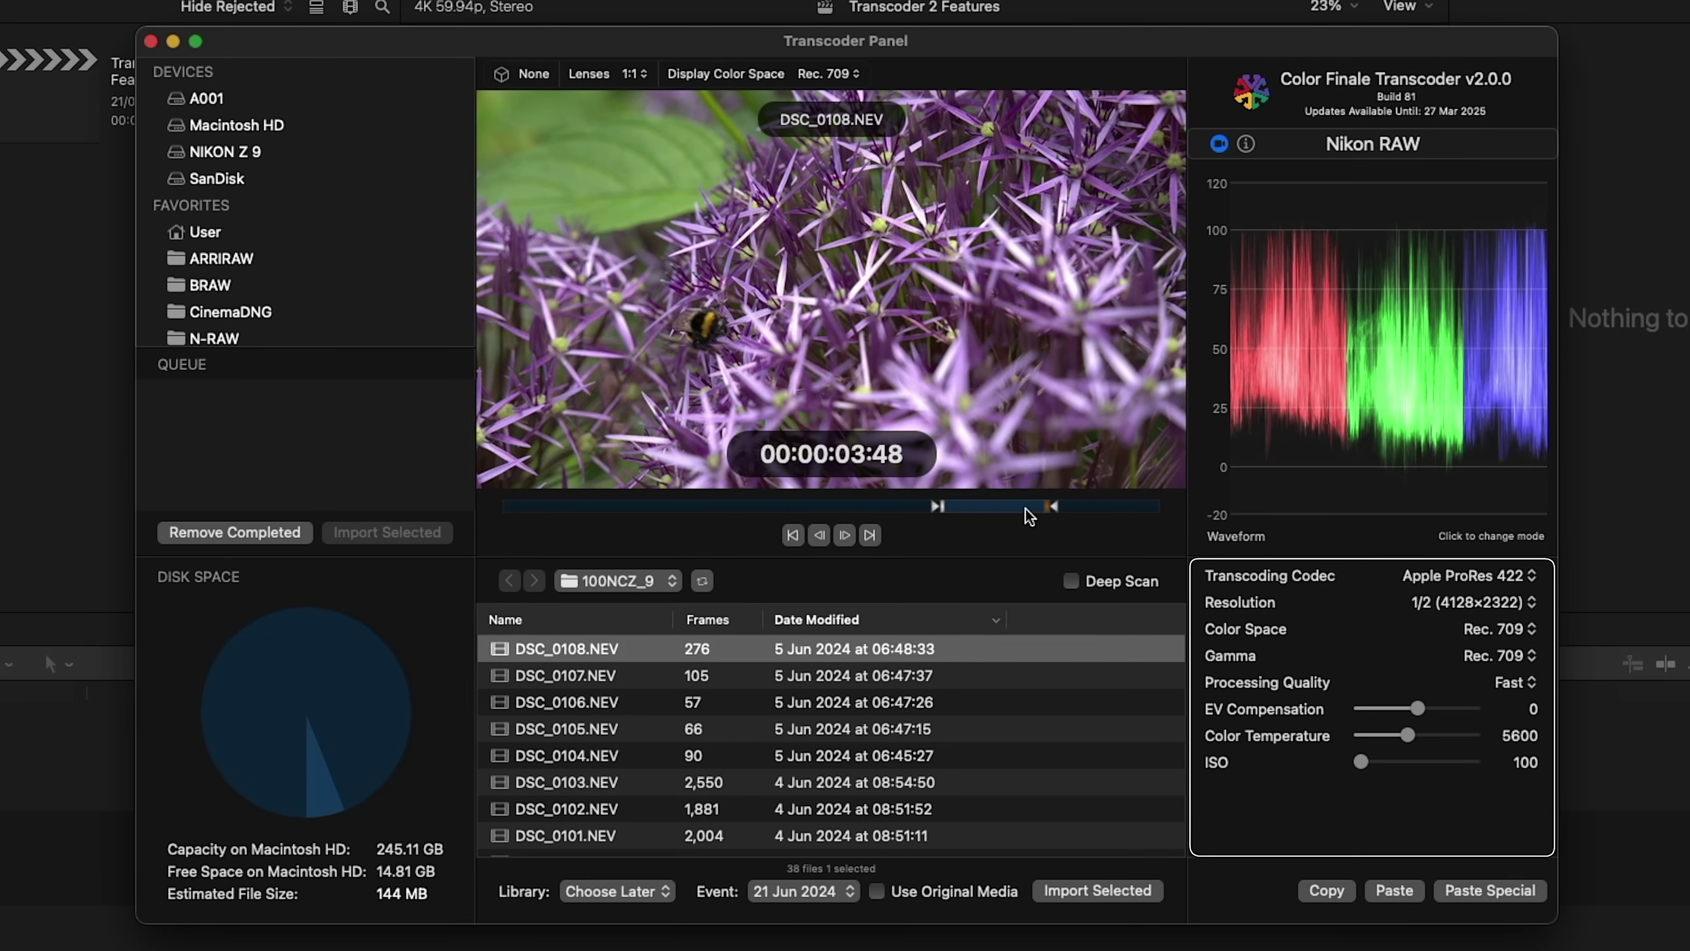
# Step: Keep the transcode set to Apple ProRes 422 codec and Rec. 709 color space
pyautogui.click(1415, 574)
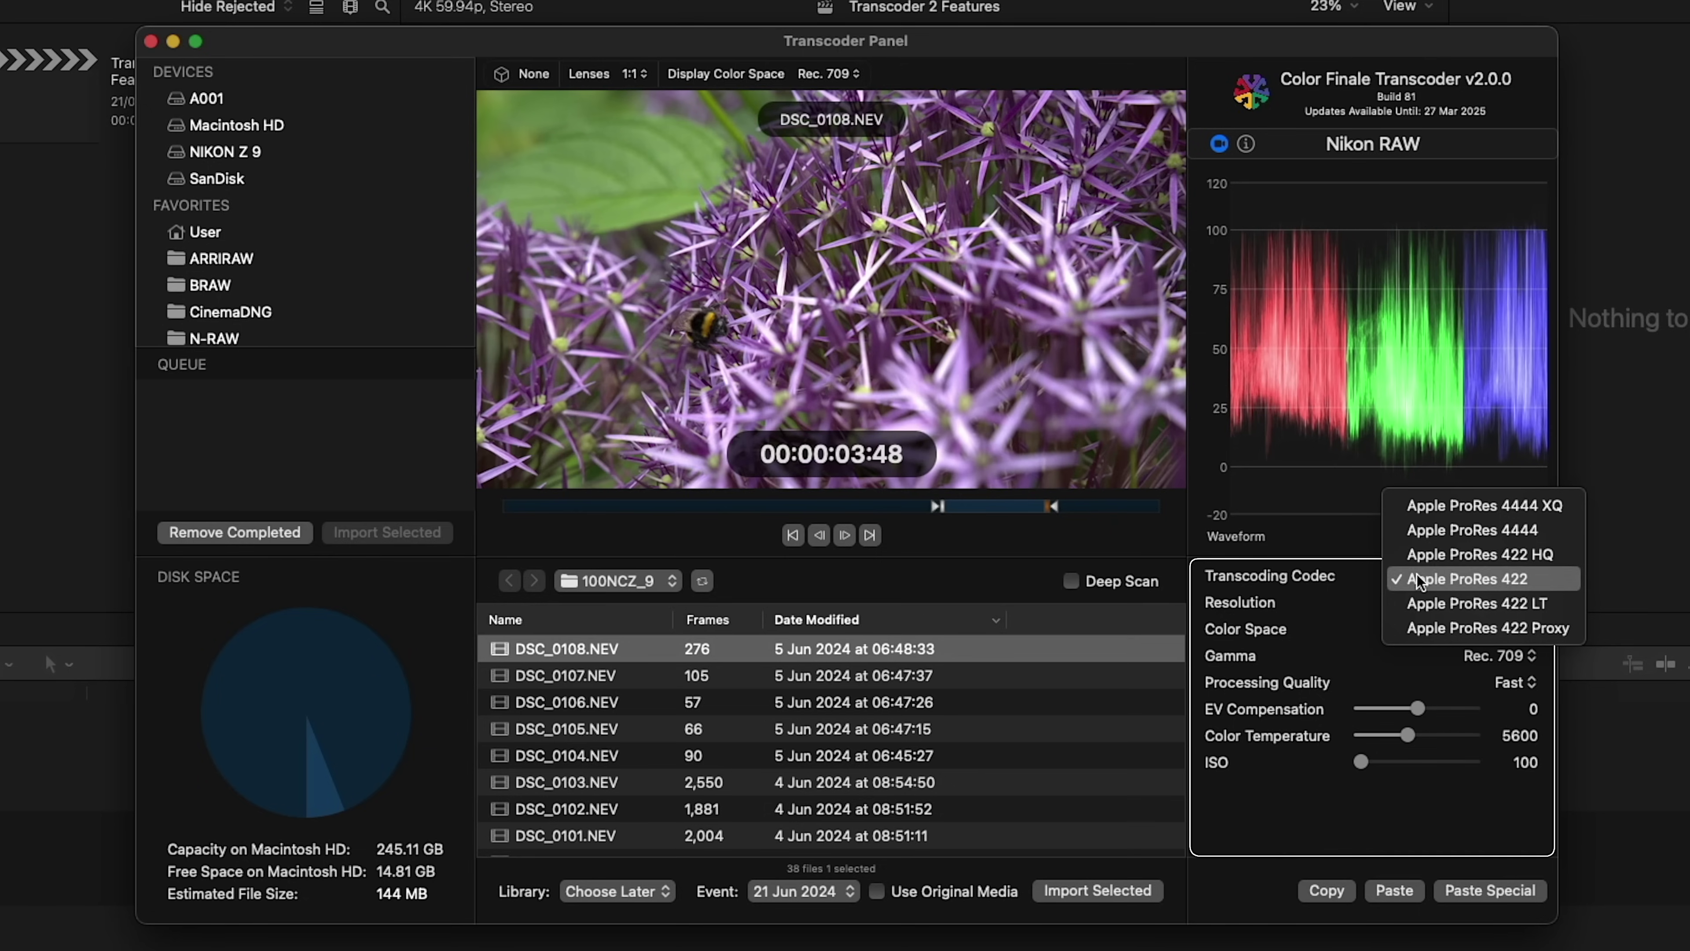
pyautogui.click(1414, 579)
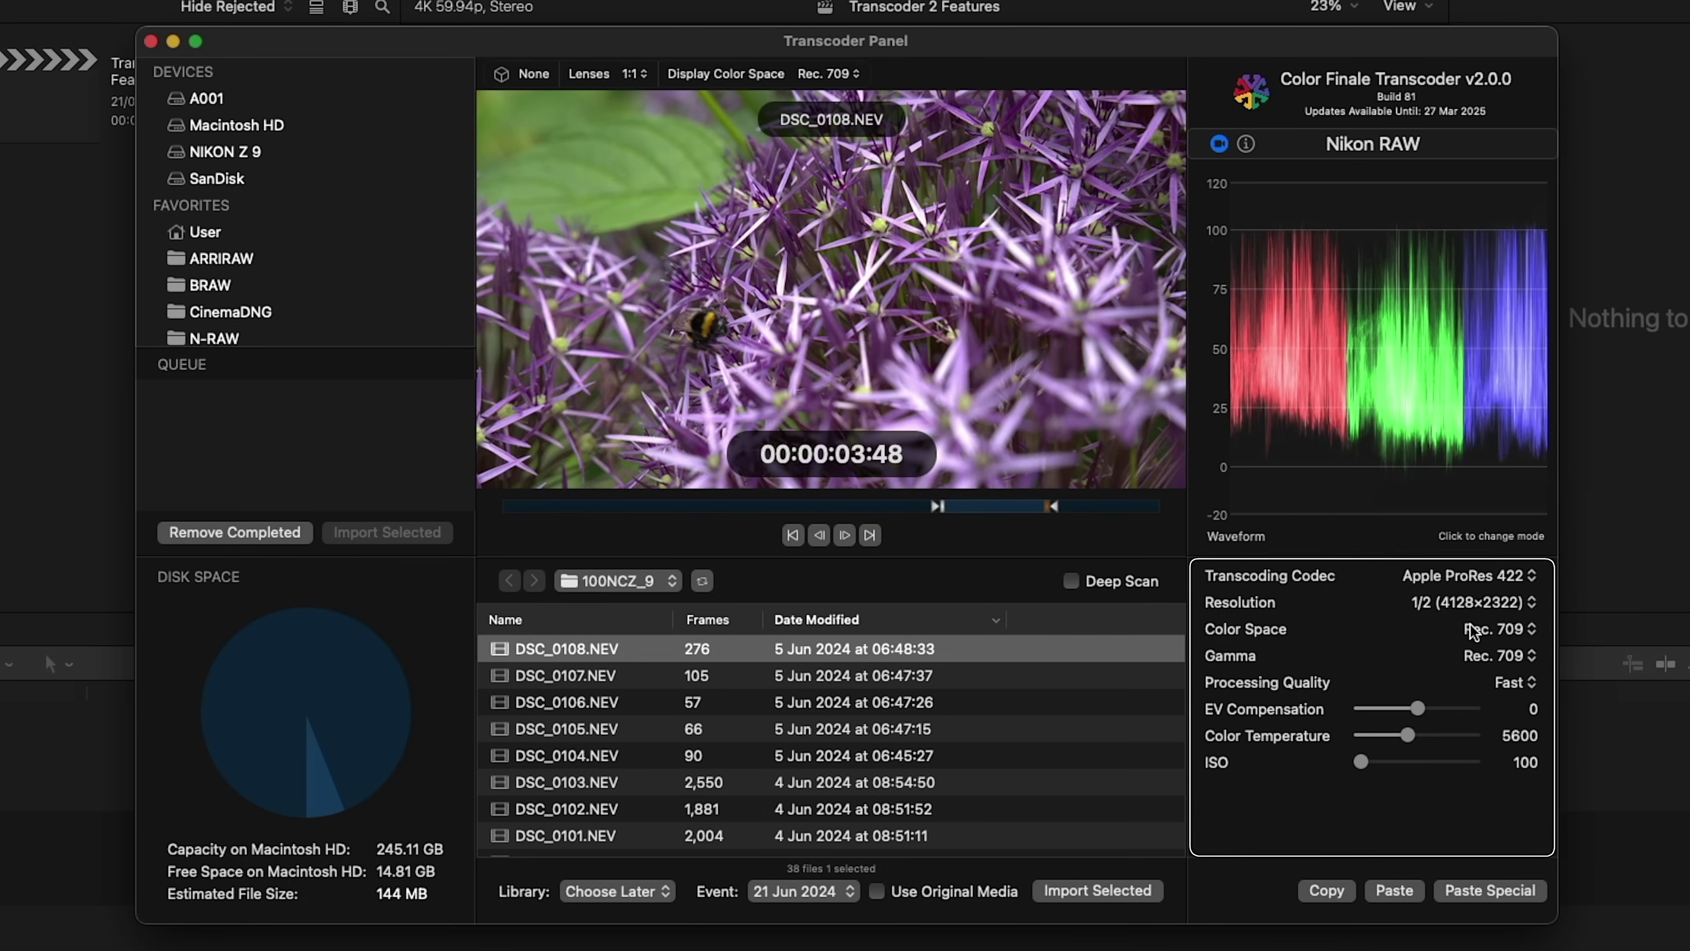
pyautogui.click(1471, 630)
pyautogui.click(1474, 630)
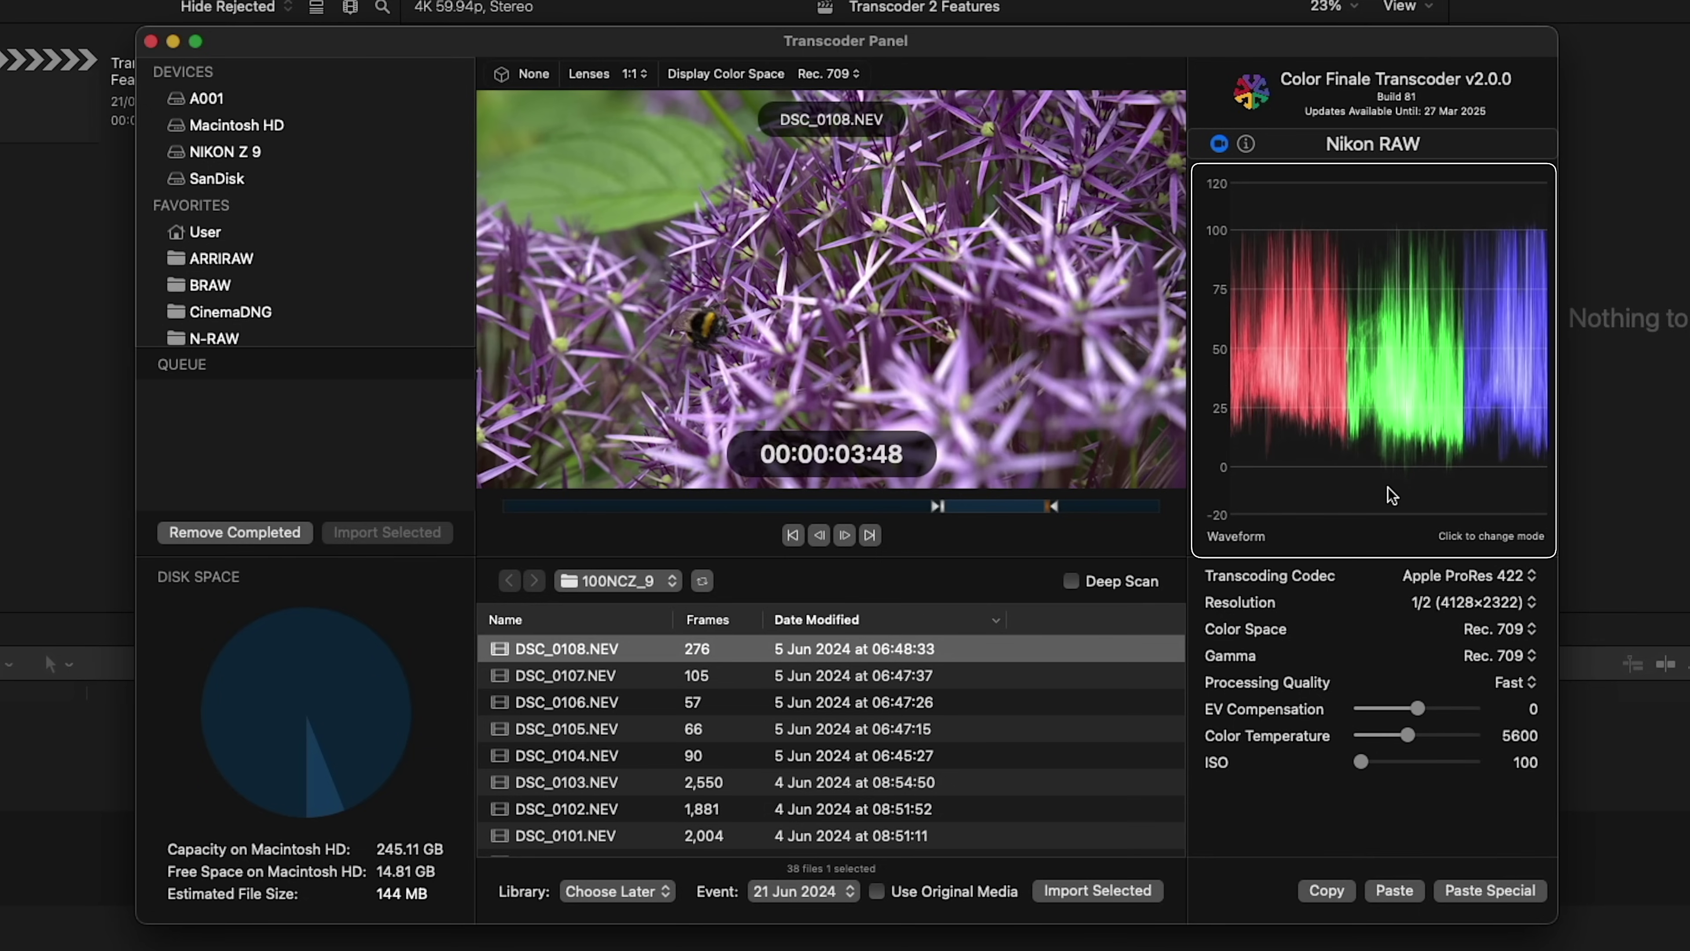
# Step: Cycle the scope through luma, histogram and RGB parade, then view the clip's NRAW metadata
pyautogui.click(1387, 487)
pyautogui.click(1387, 487)
pyautogui.click(1387, 487)
pyautogui.click(1246, 144)
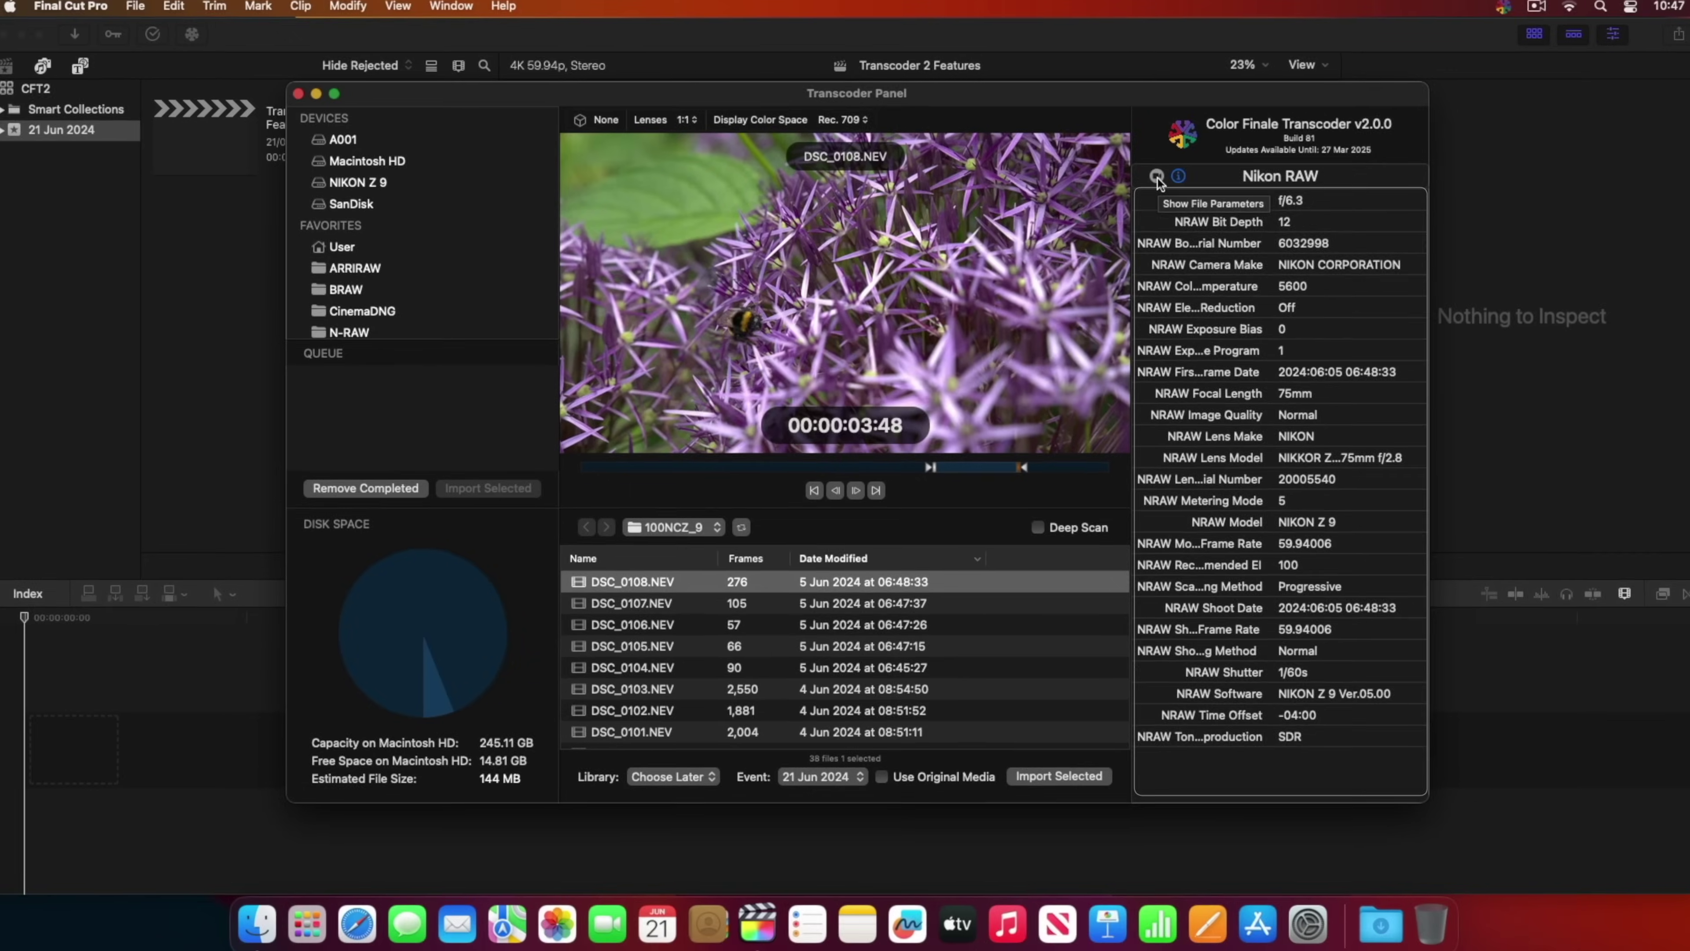
pyautogui.click(1218, 144)
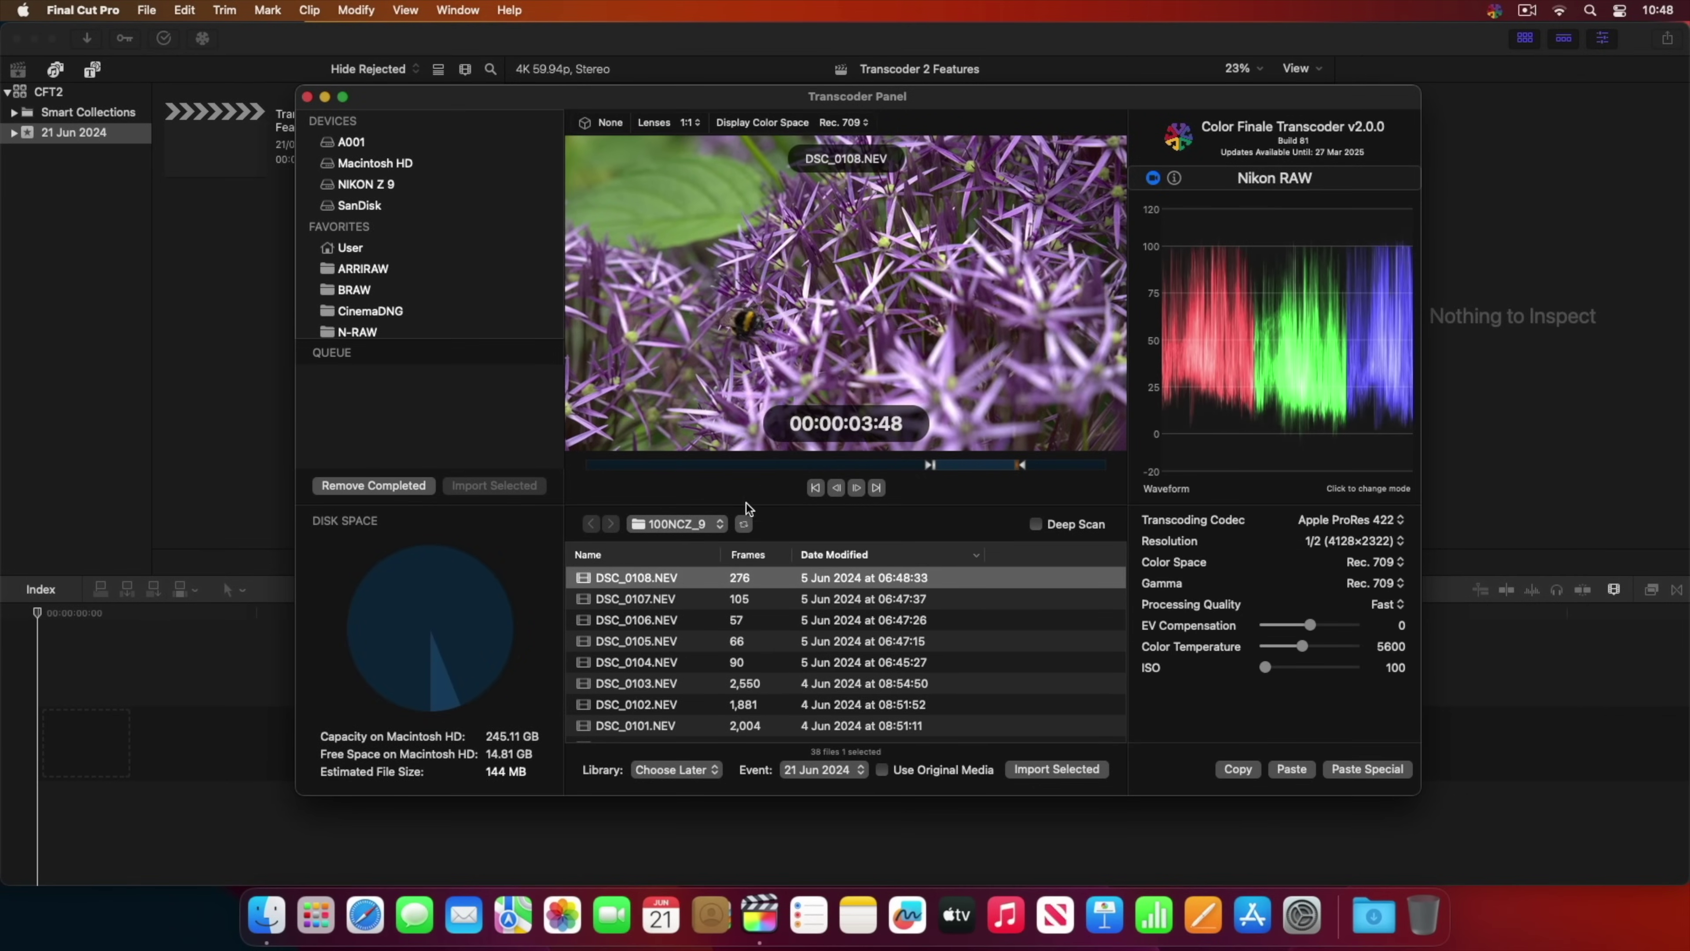
# Step: Import the trimmed DSC_0108 clip into the CFT2 library's 21 Jun 2024 event
pyautogui.moveTo(698, 576)
pyautogui.mouseDown()
pyautogui.moveTo(585, 577)
pyautogui.moveTo(257, 351)
pyautogui.moveTo(448, 481)
pyautogui.moveTo(664, 583)
pyautogui.moveTo(695, 581)
pyautogui.mouseUp()
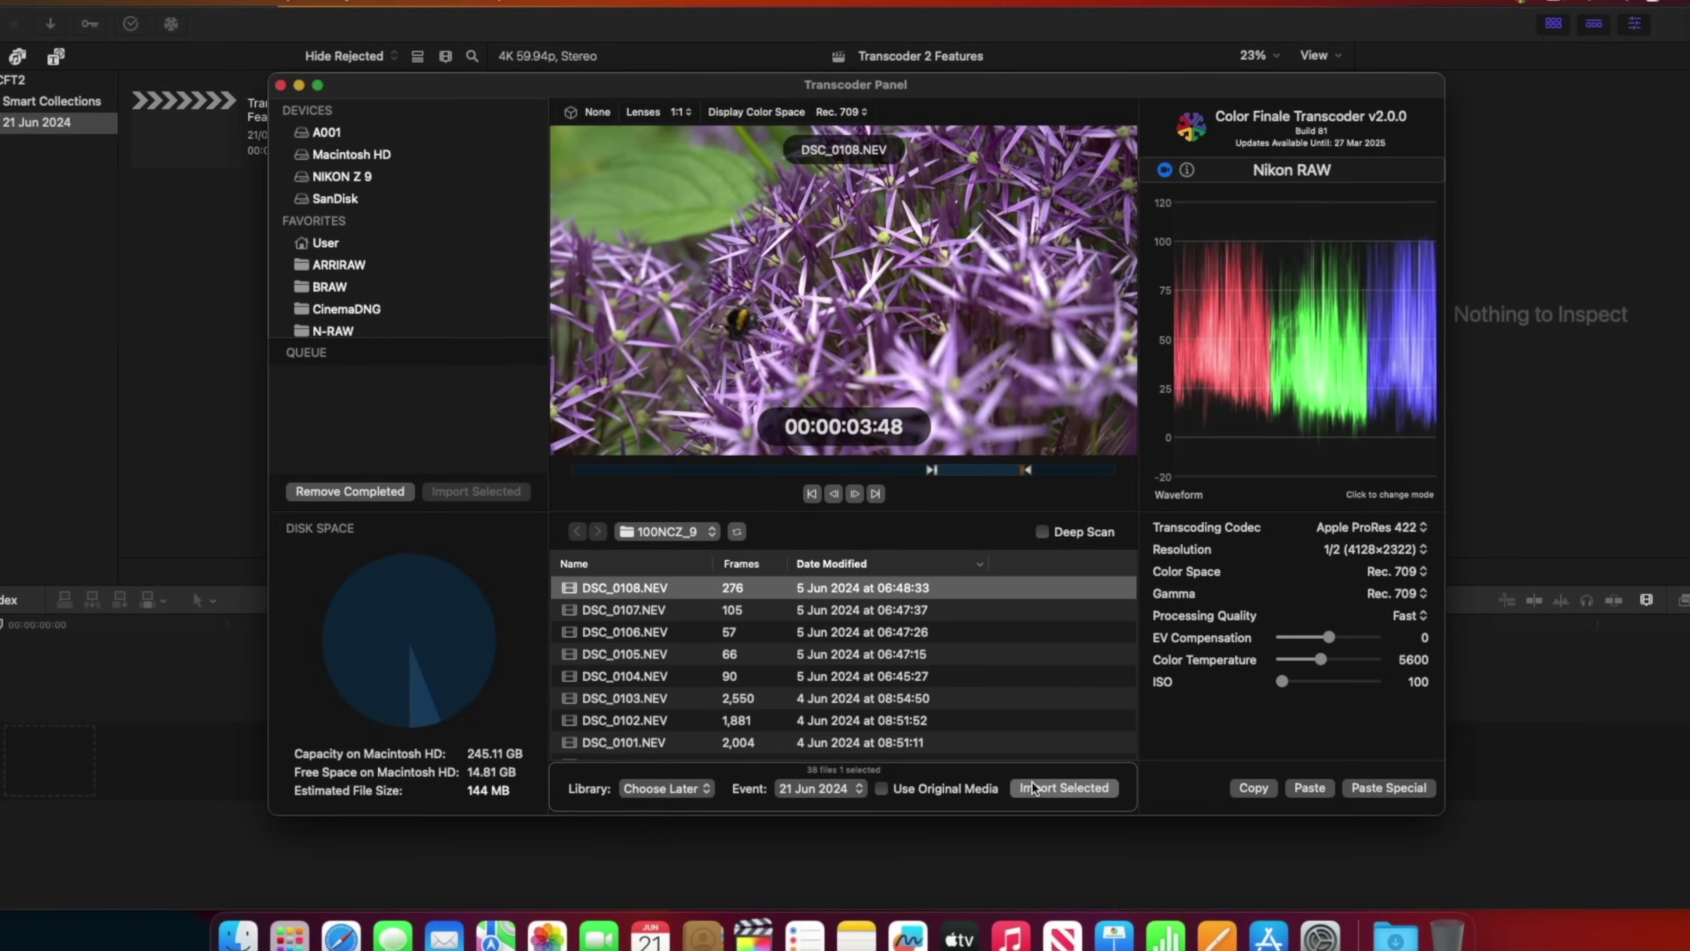
pyautogui.click(1031, 787)
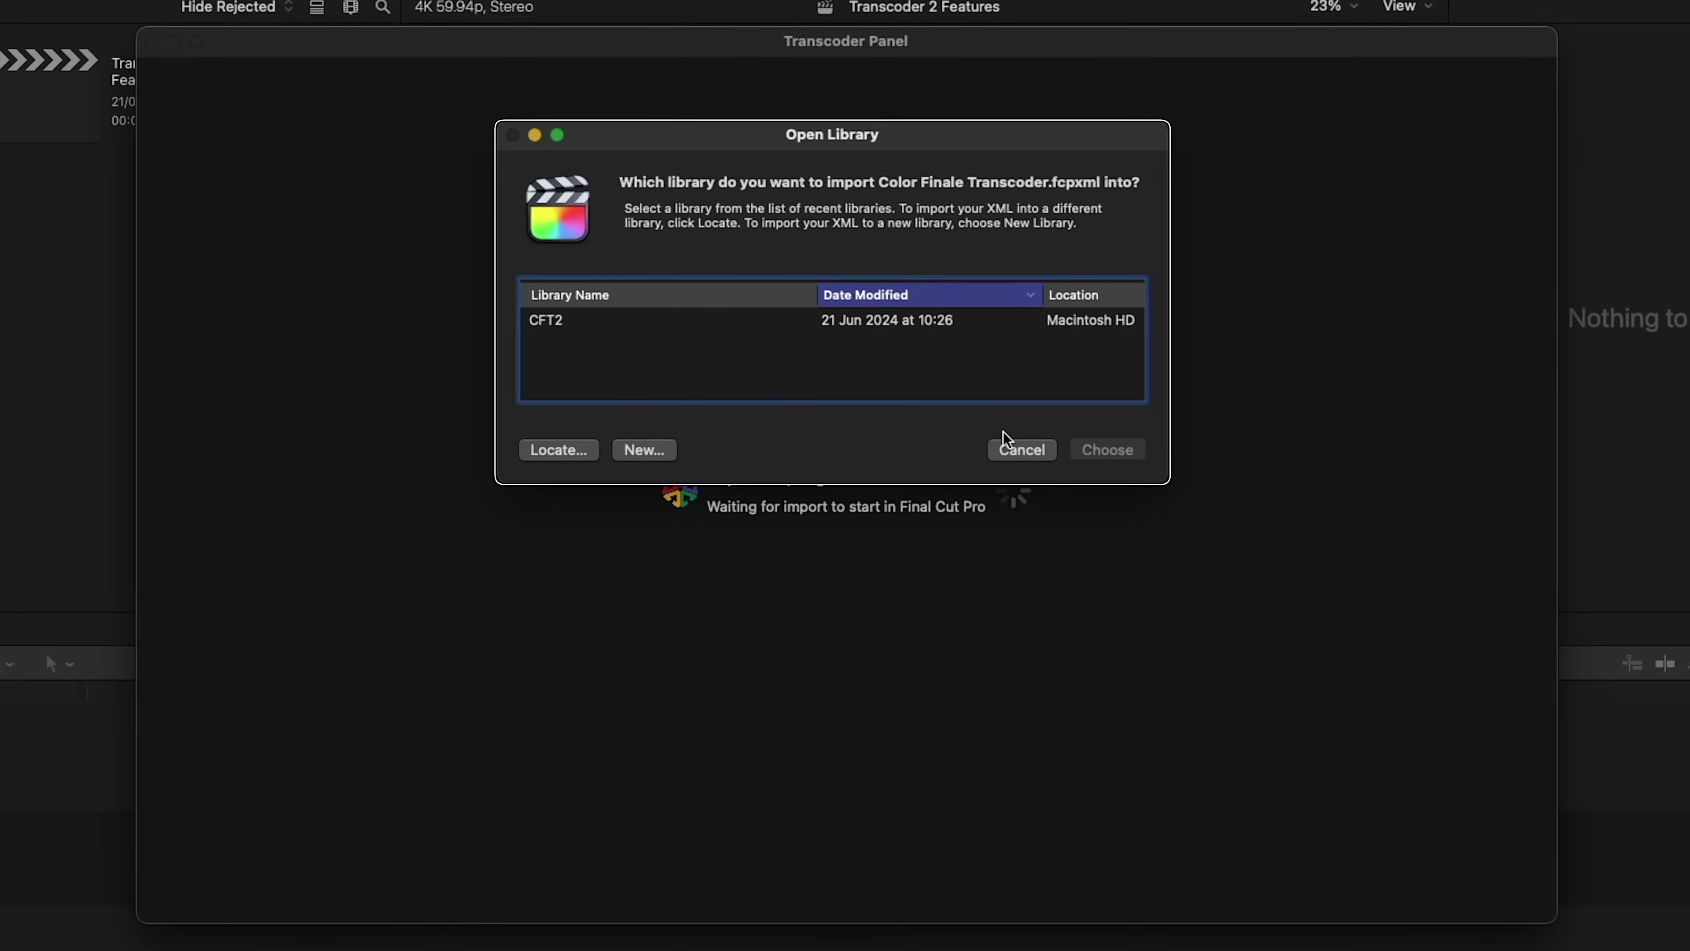
pyautogui.click(985, 316)
pyautogui.click(1086, 453)
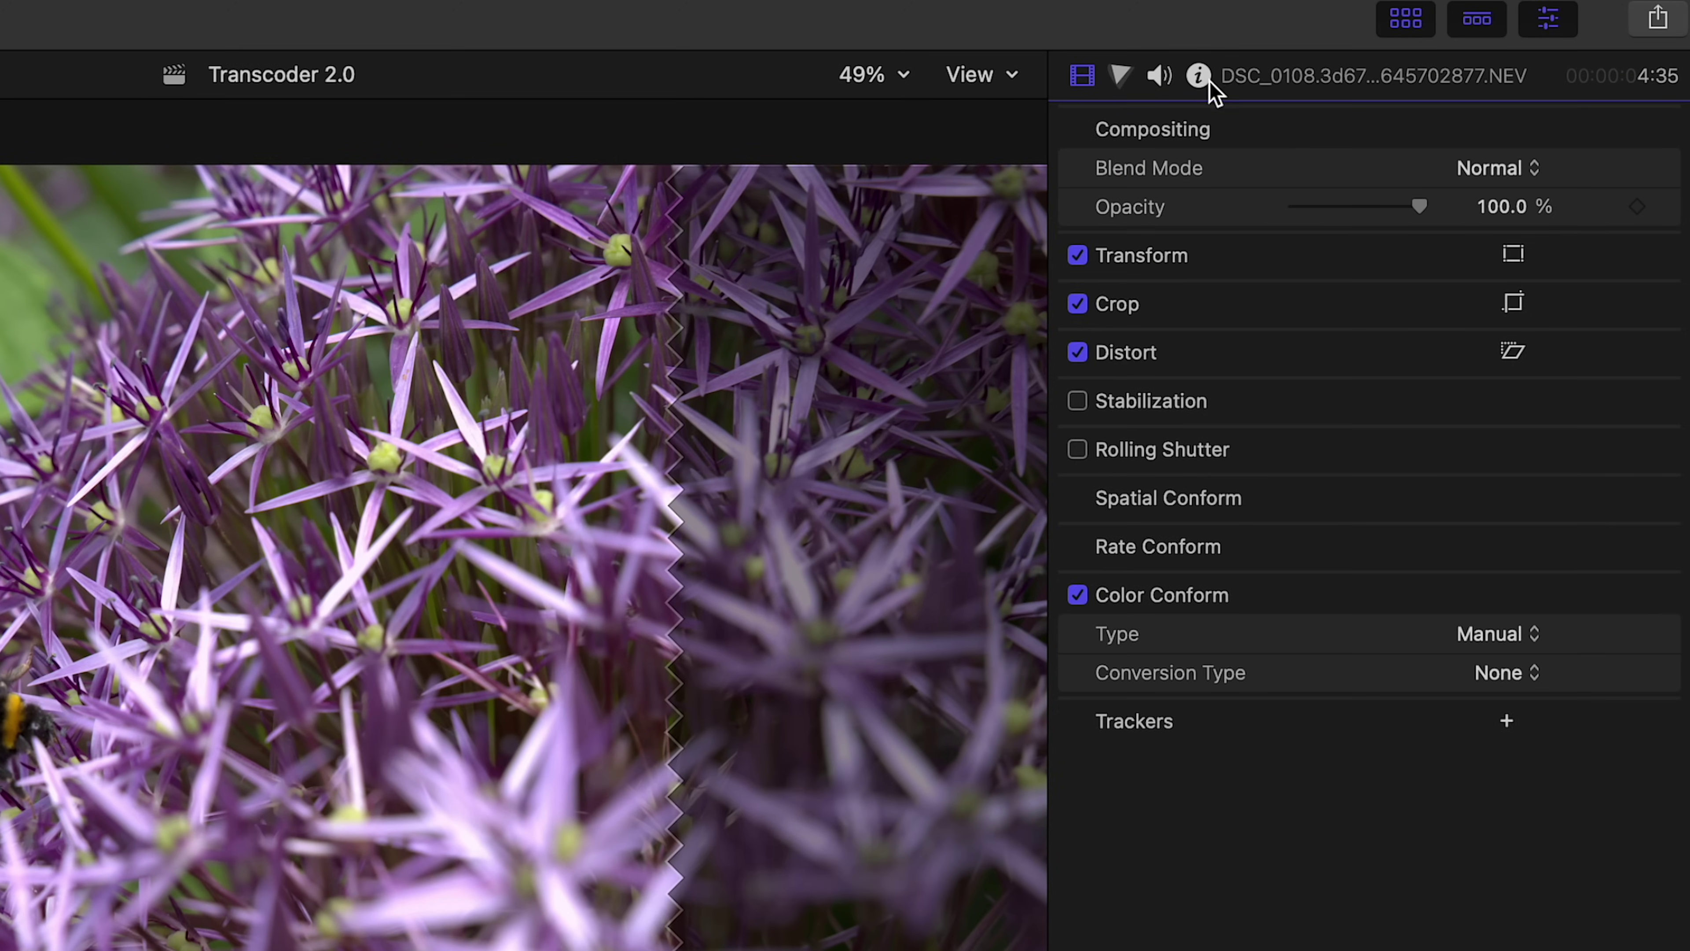
# Step: Review the DSC_0108 clip's NRAW metadata in the inspector
pyautogui.click(1198, 75)
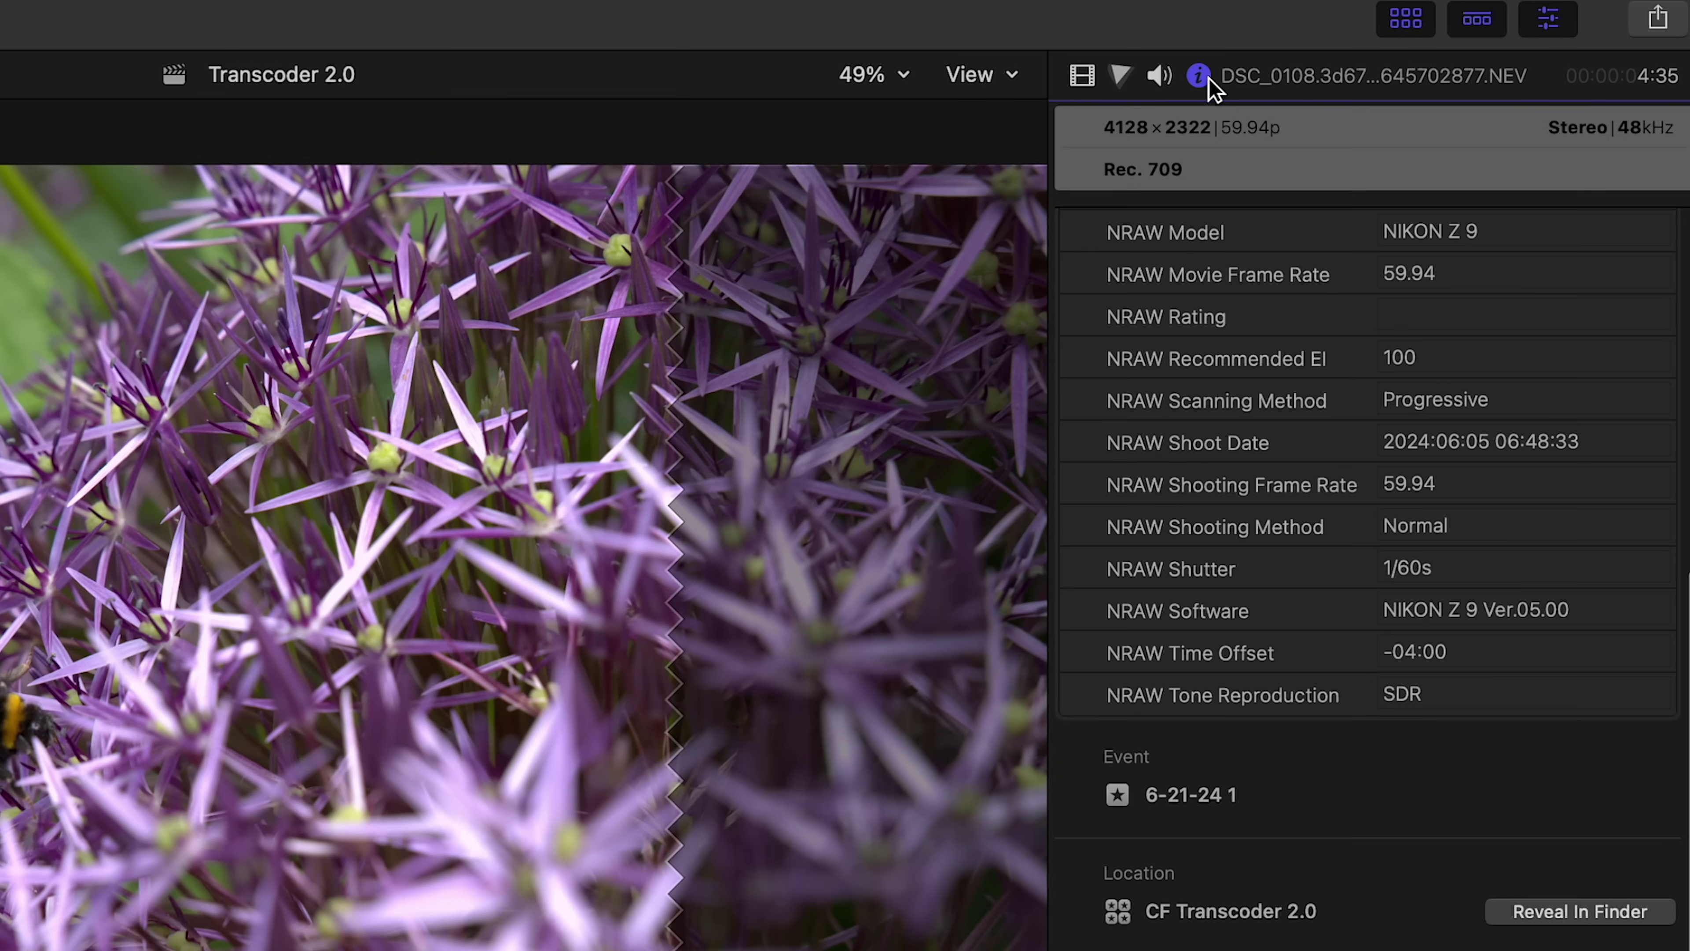
pyautogui.scroll(10, 1518, 420)
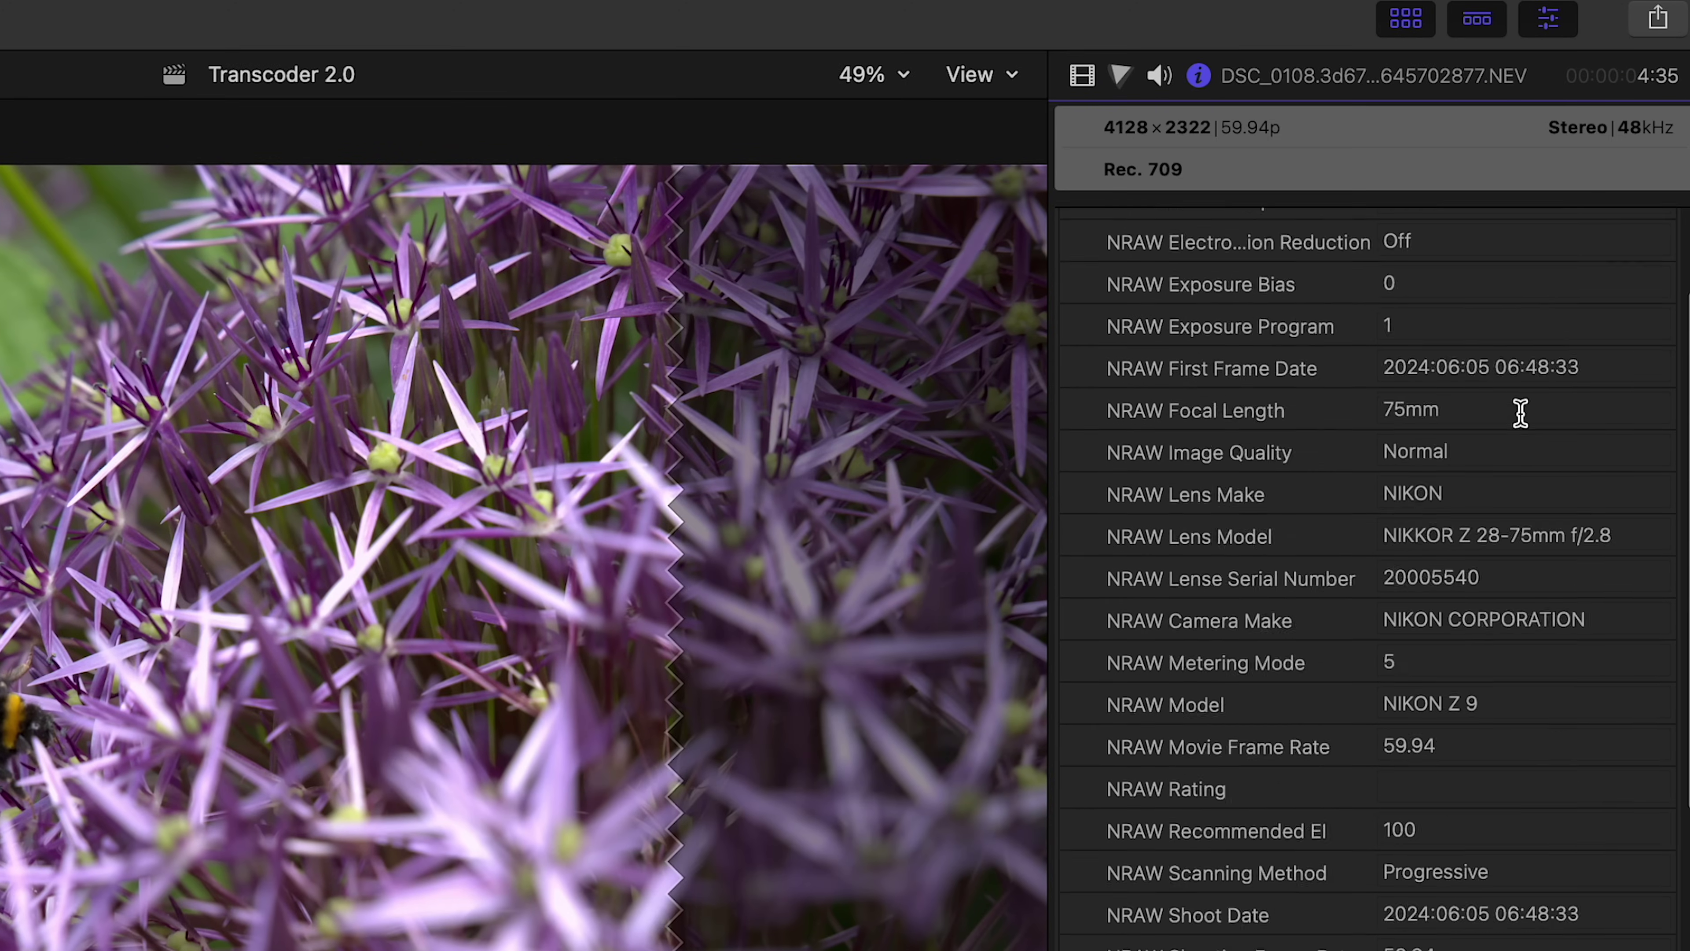
pyautogui.scroll(-8, 1519, 414)
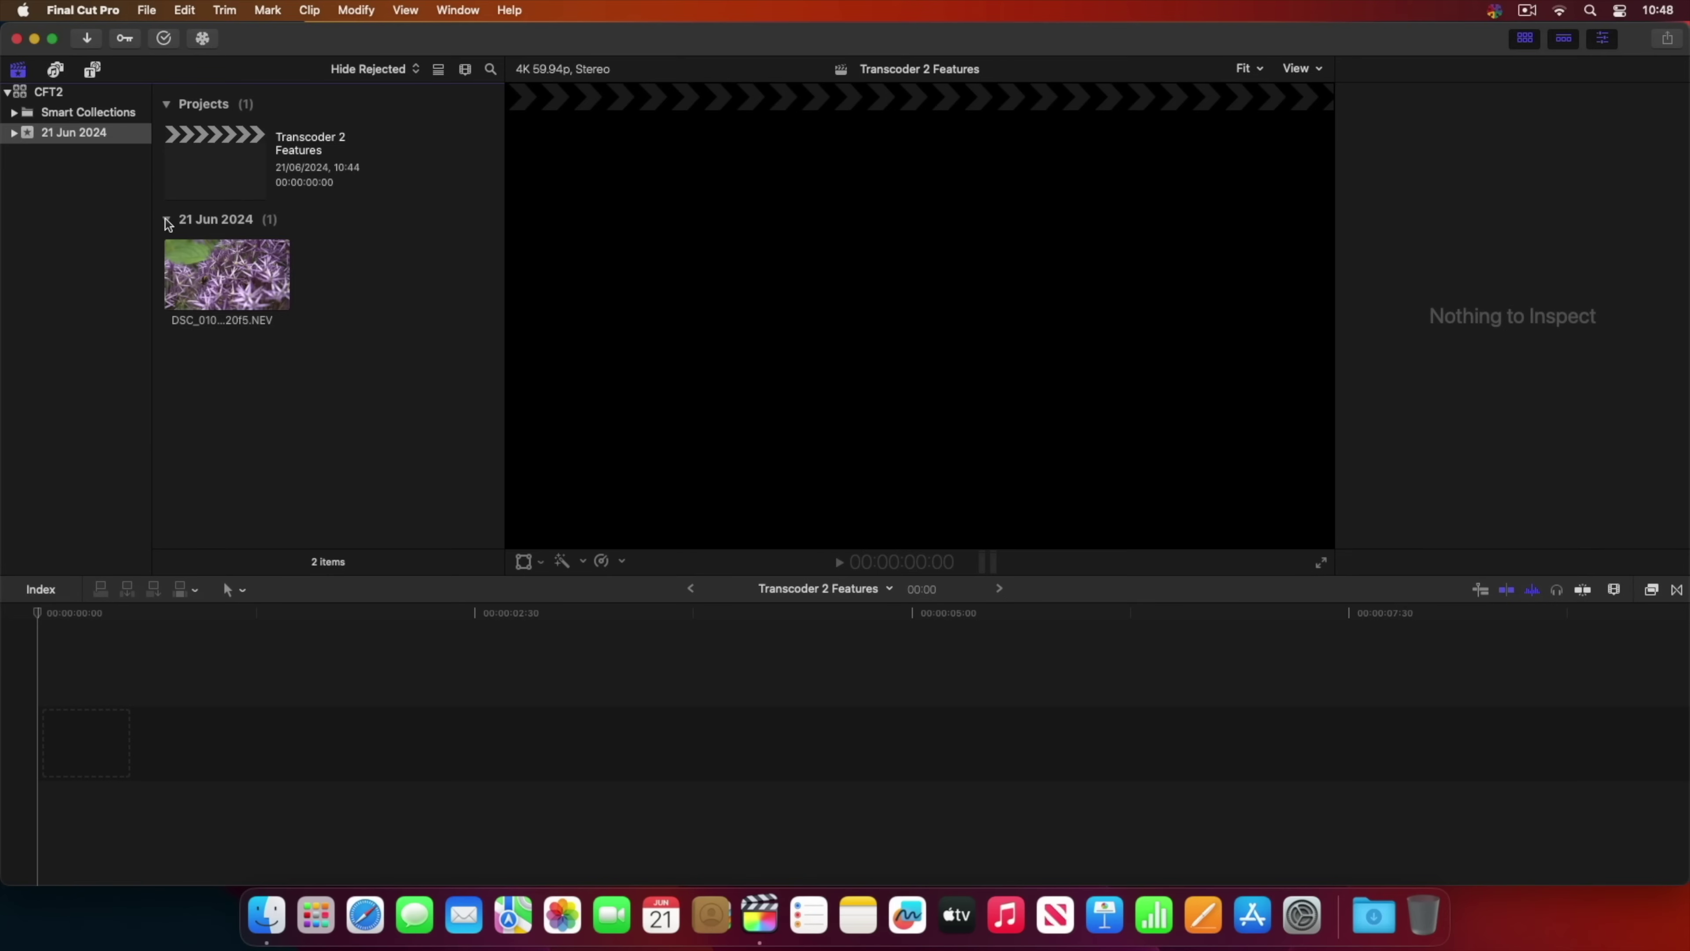
# Step: Place DSC_0108 in the empty timeline with the suggested project properties, fit it, and play it
pyautogui.moveTo(207, 274); pyautogui.dragTo(211, 742)
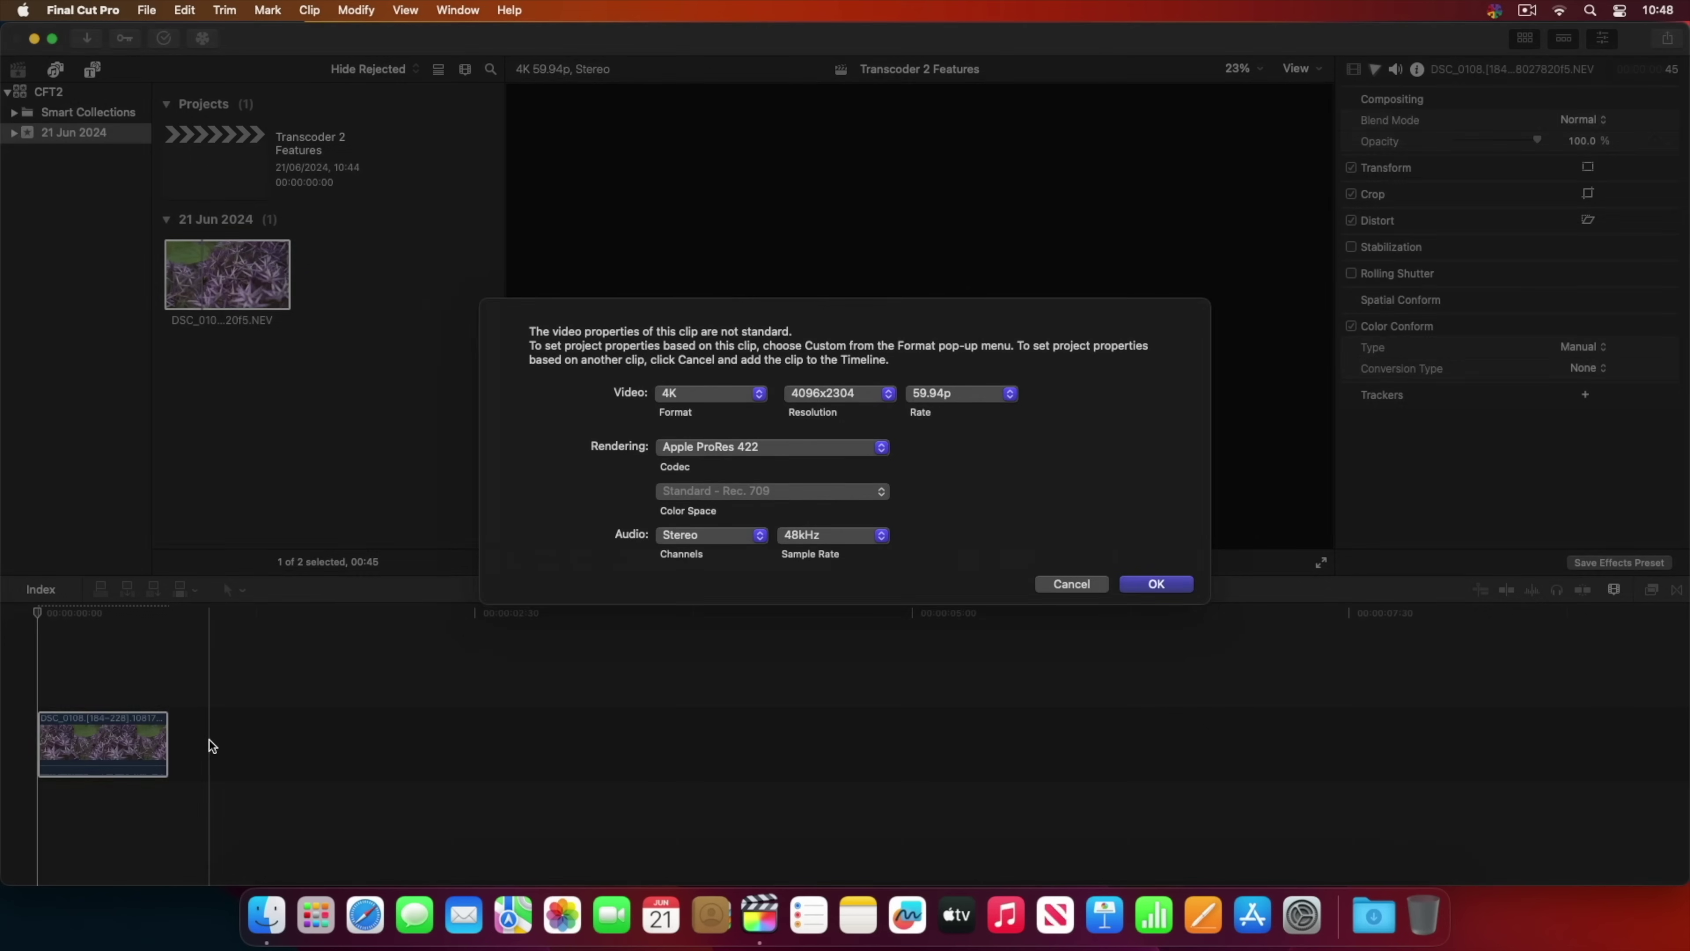
pyautogui.click(1146, 586)
pyautogui.hotkey('shift', 'z')
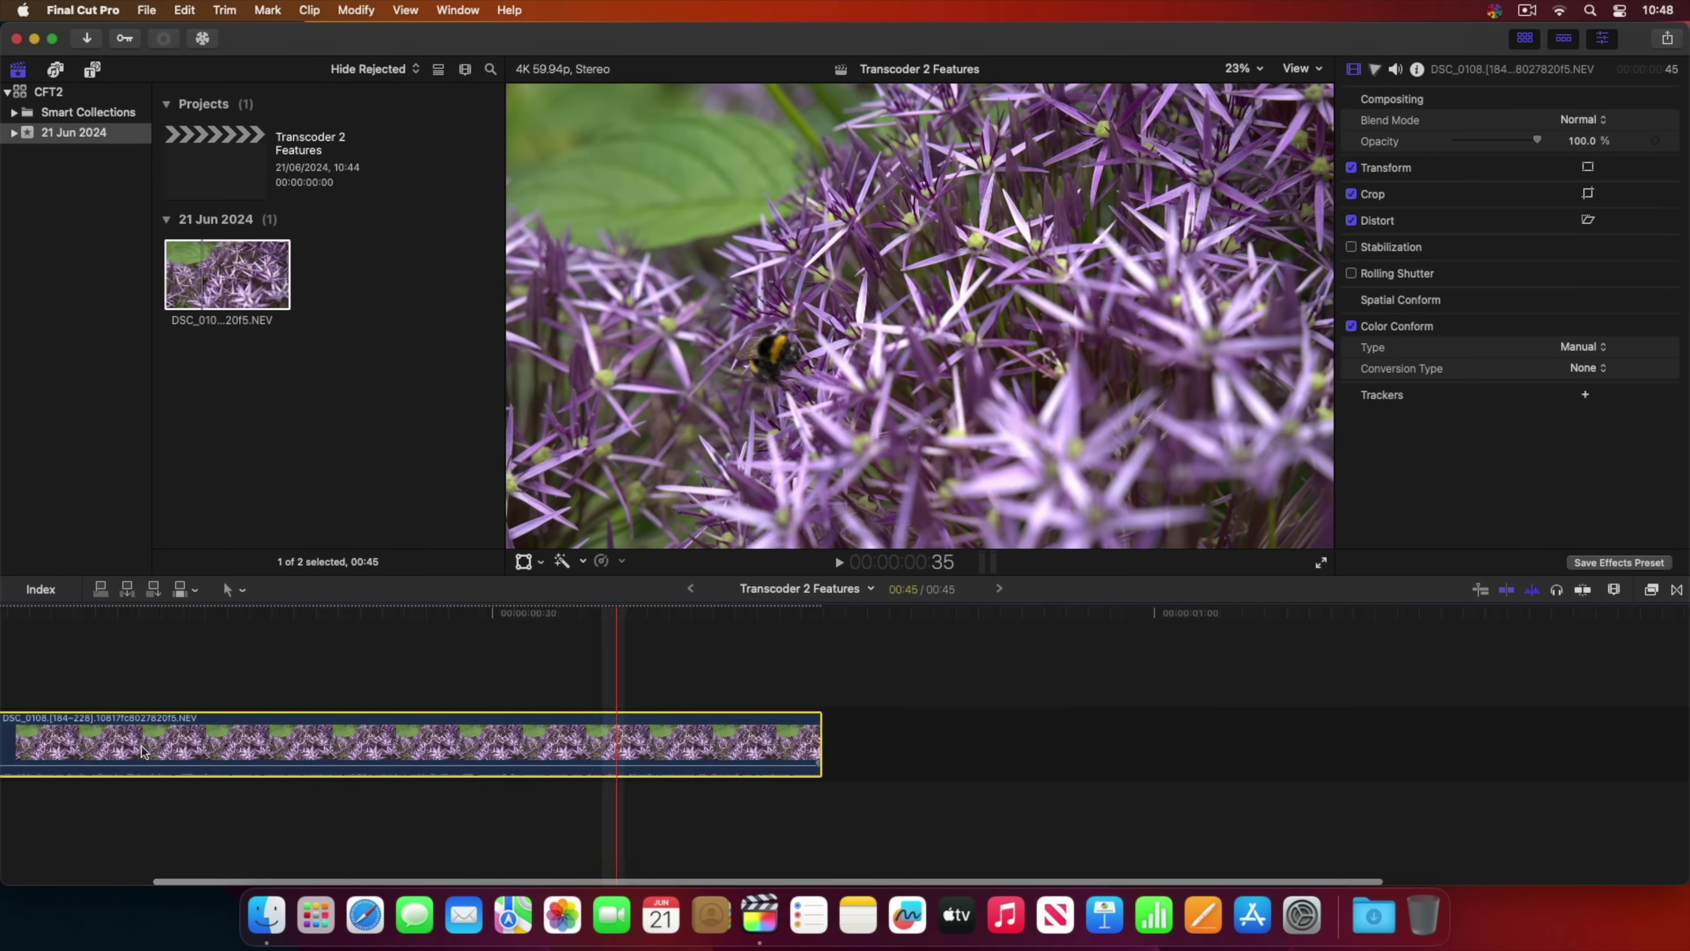
pyautogui.press('space')
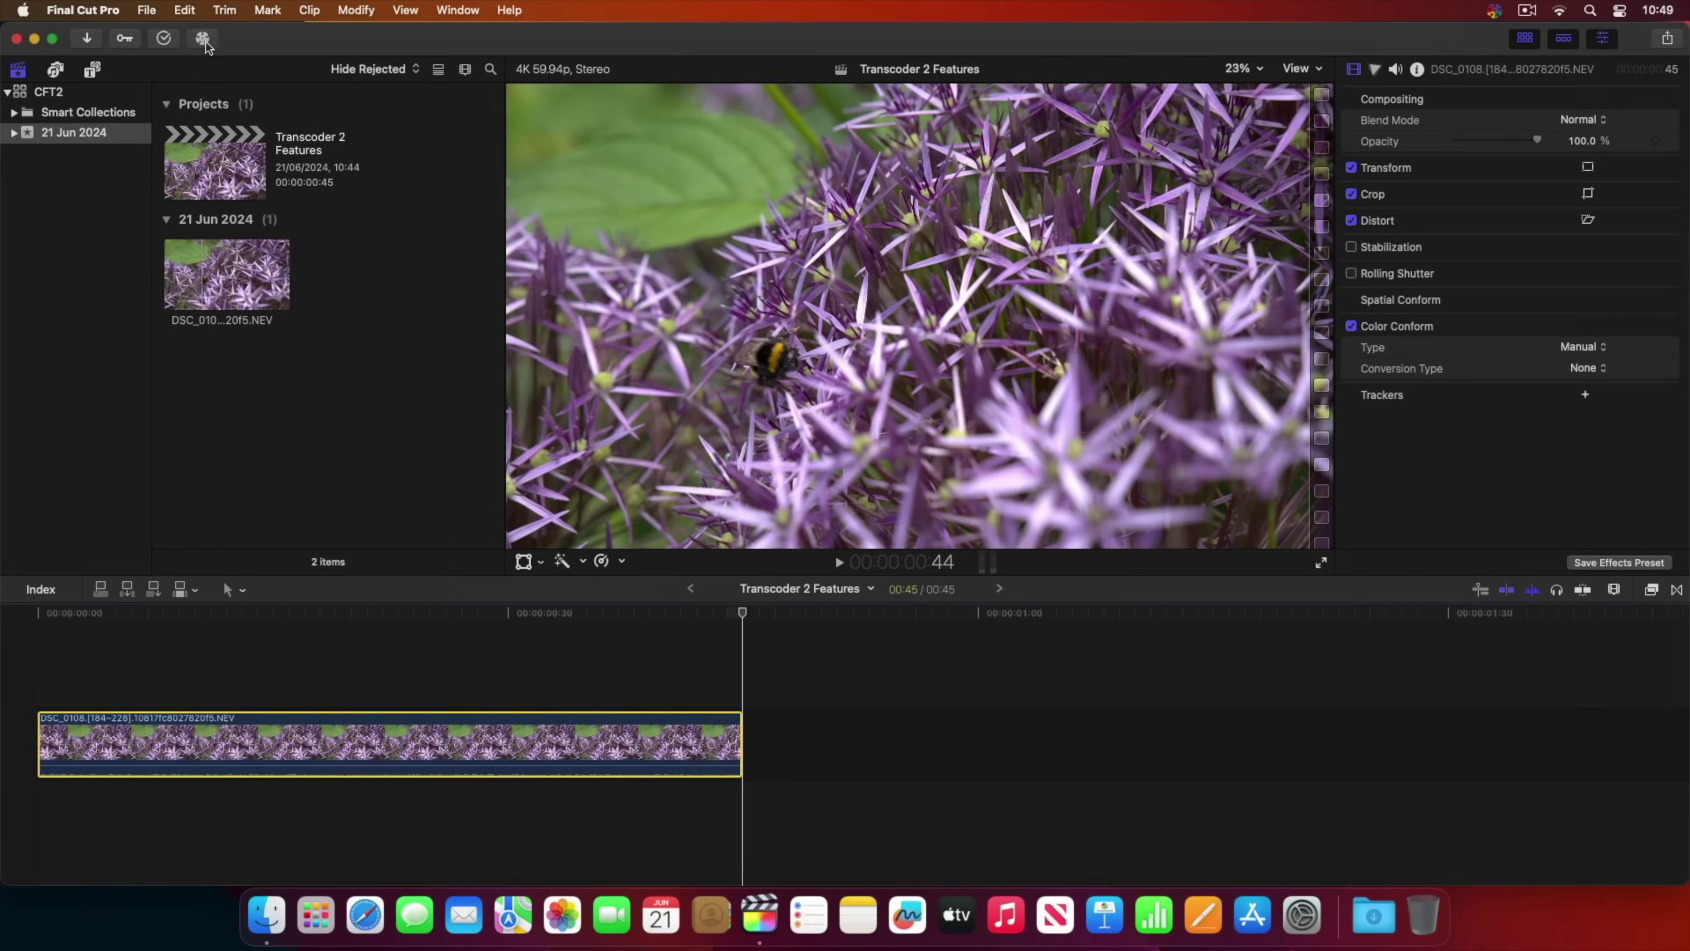
# Step: Import DSC_0029.NEV from the N-RAW folder as original media into the CFT2 library
pyautogui.click(203, 37)
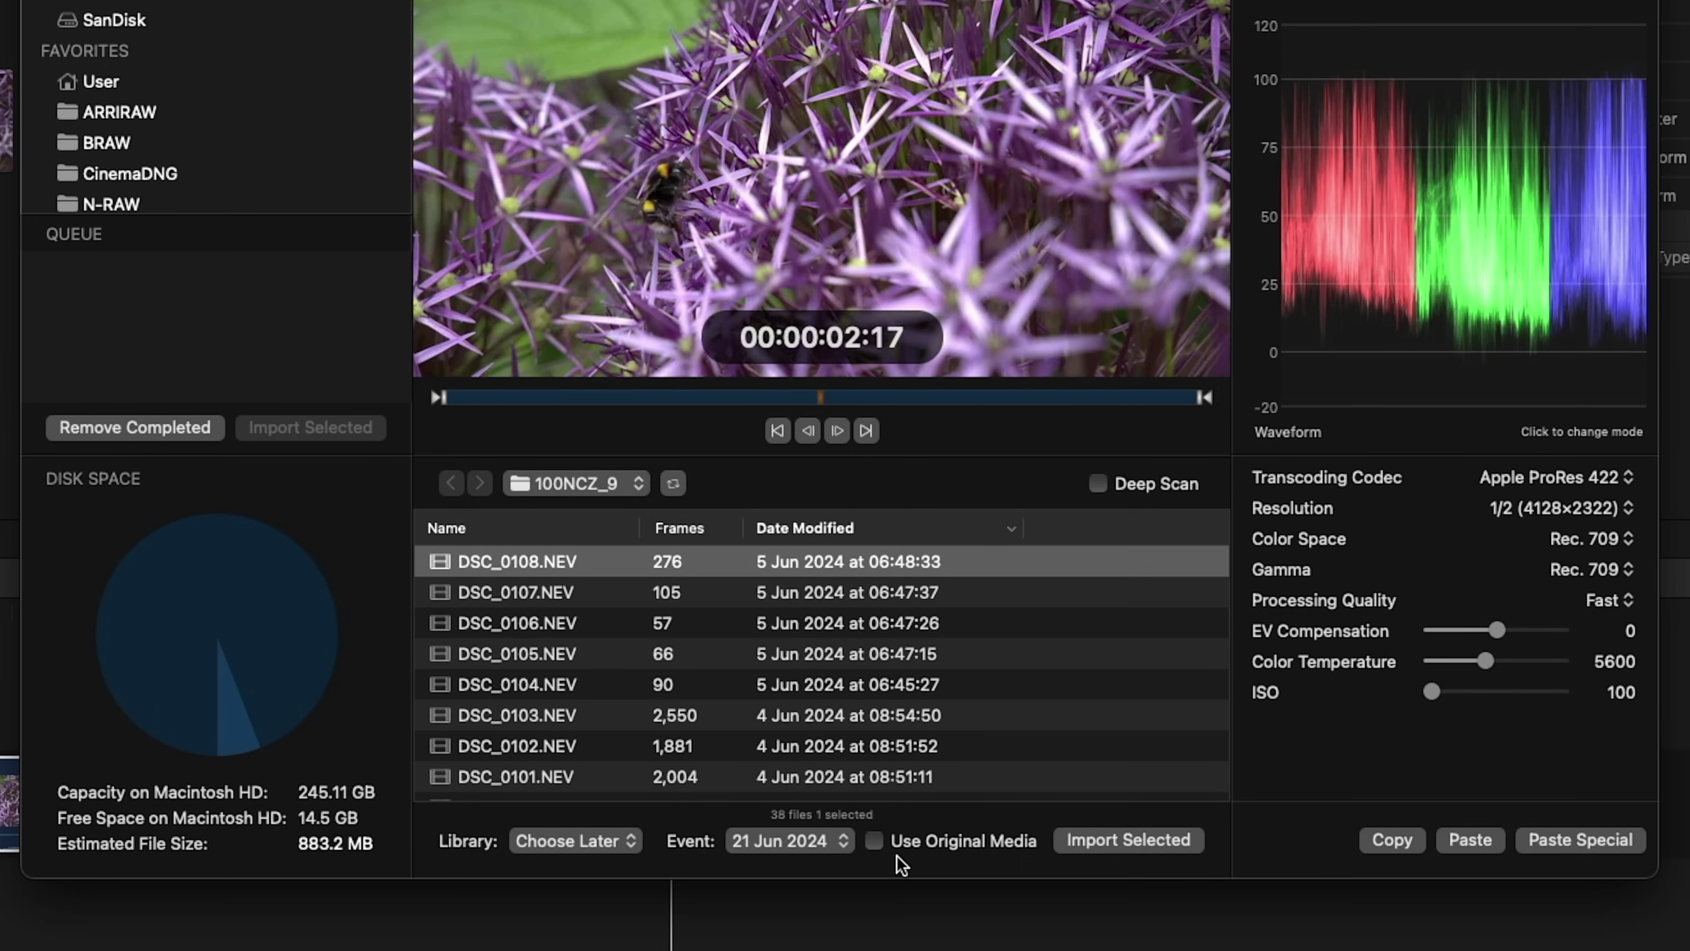
pyautogui.click(179, 199)
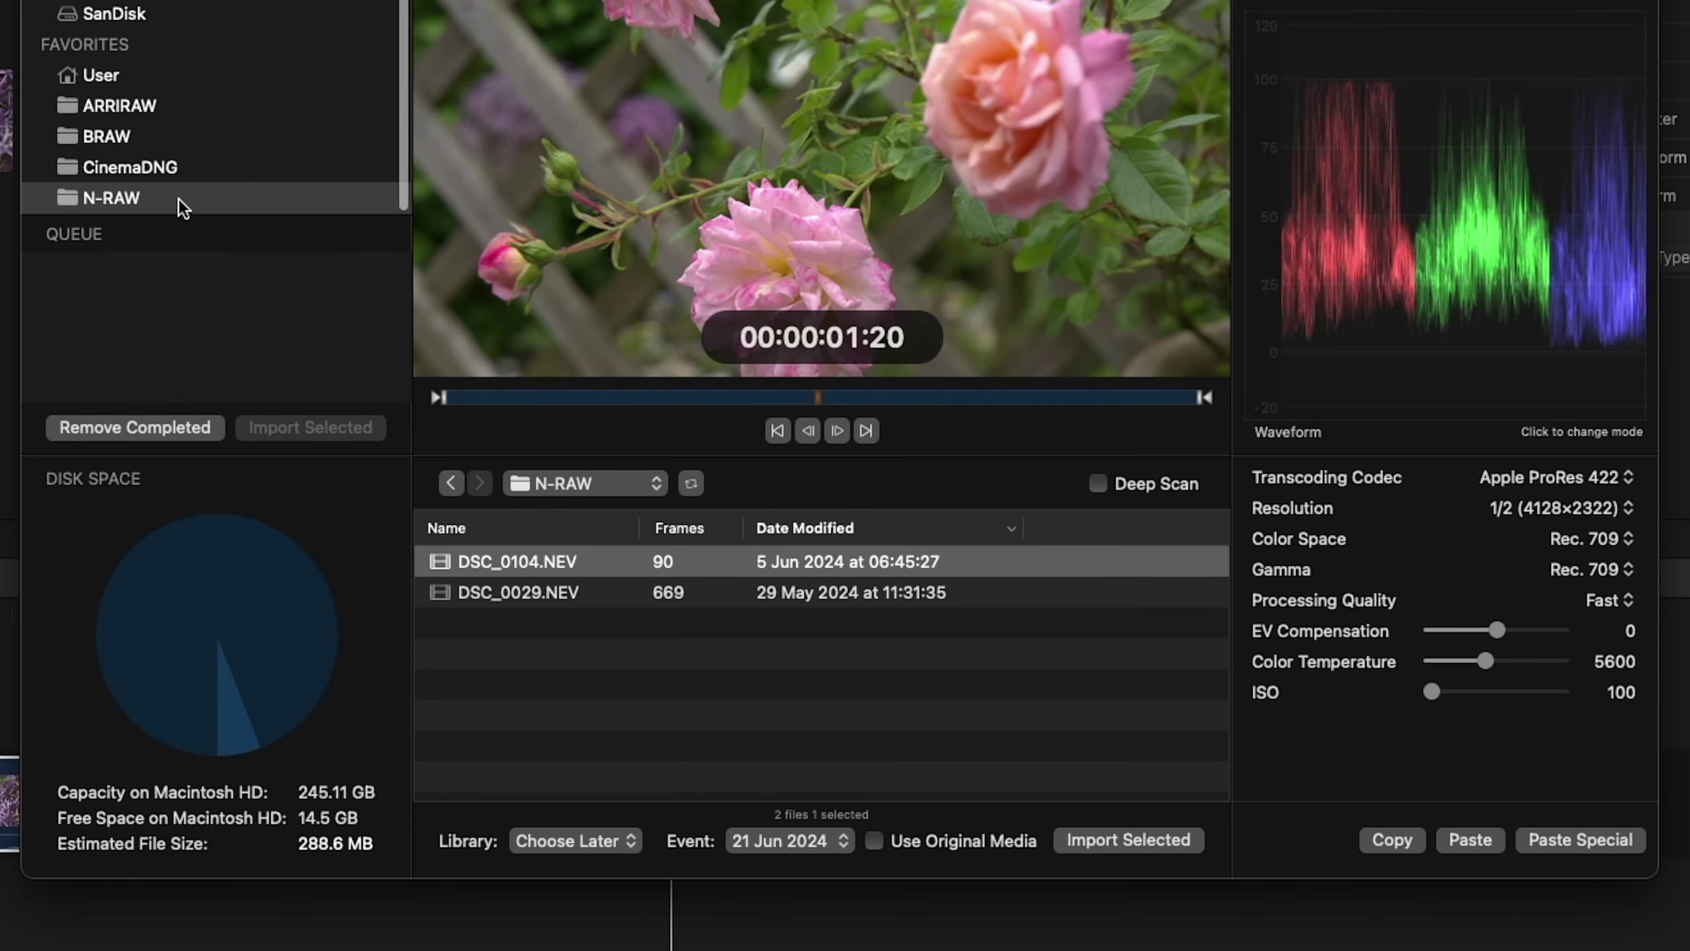
pyautogui.click(641, 578)
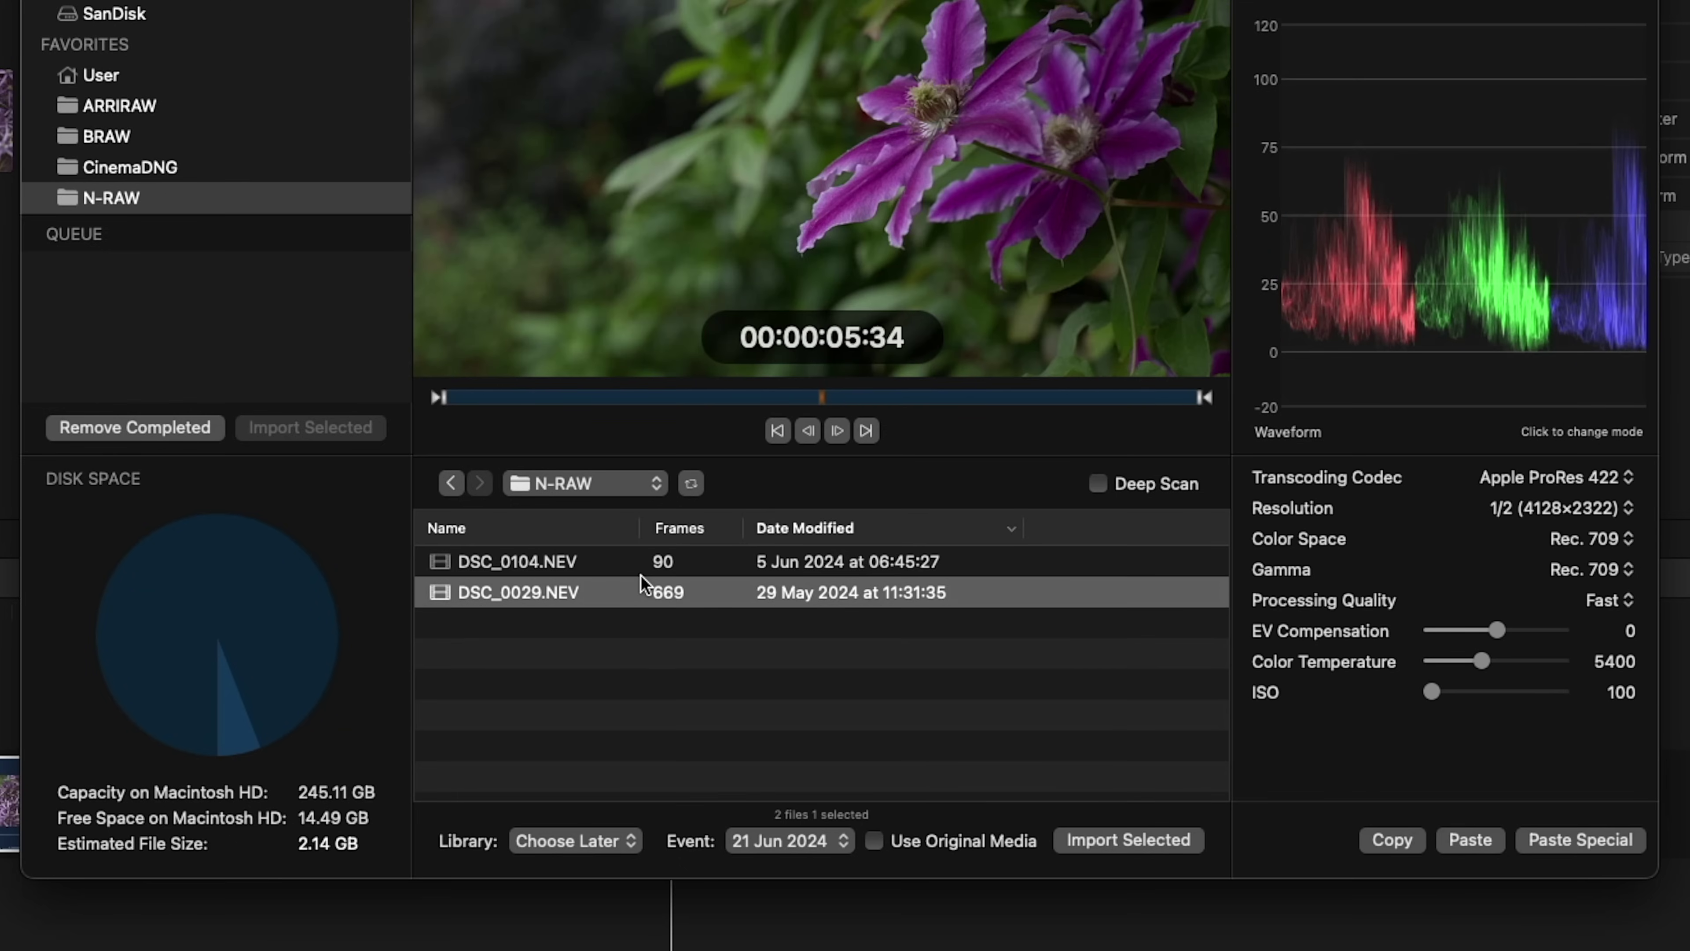
pyautogui.click(974, 847)
pyautogui.click(1096, 836)
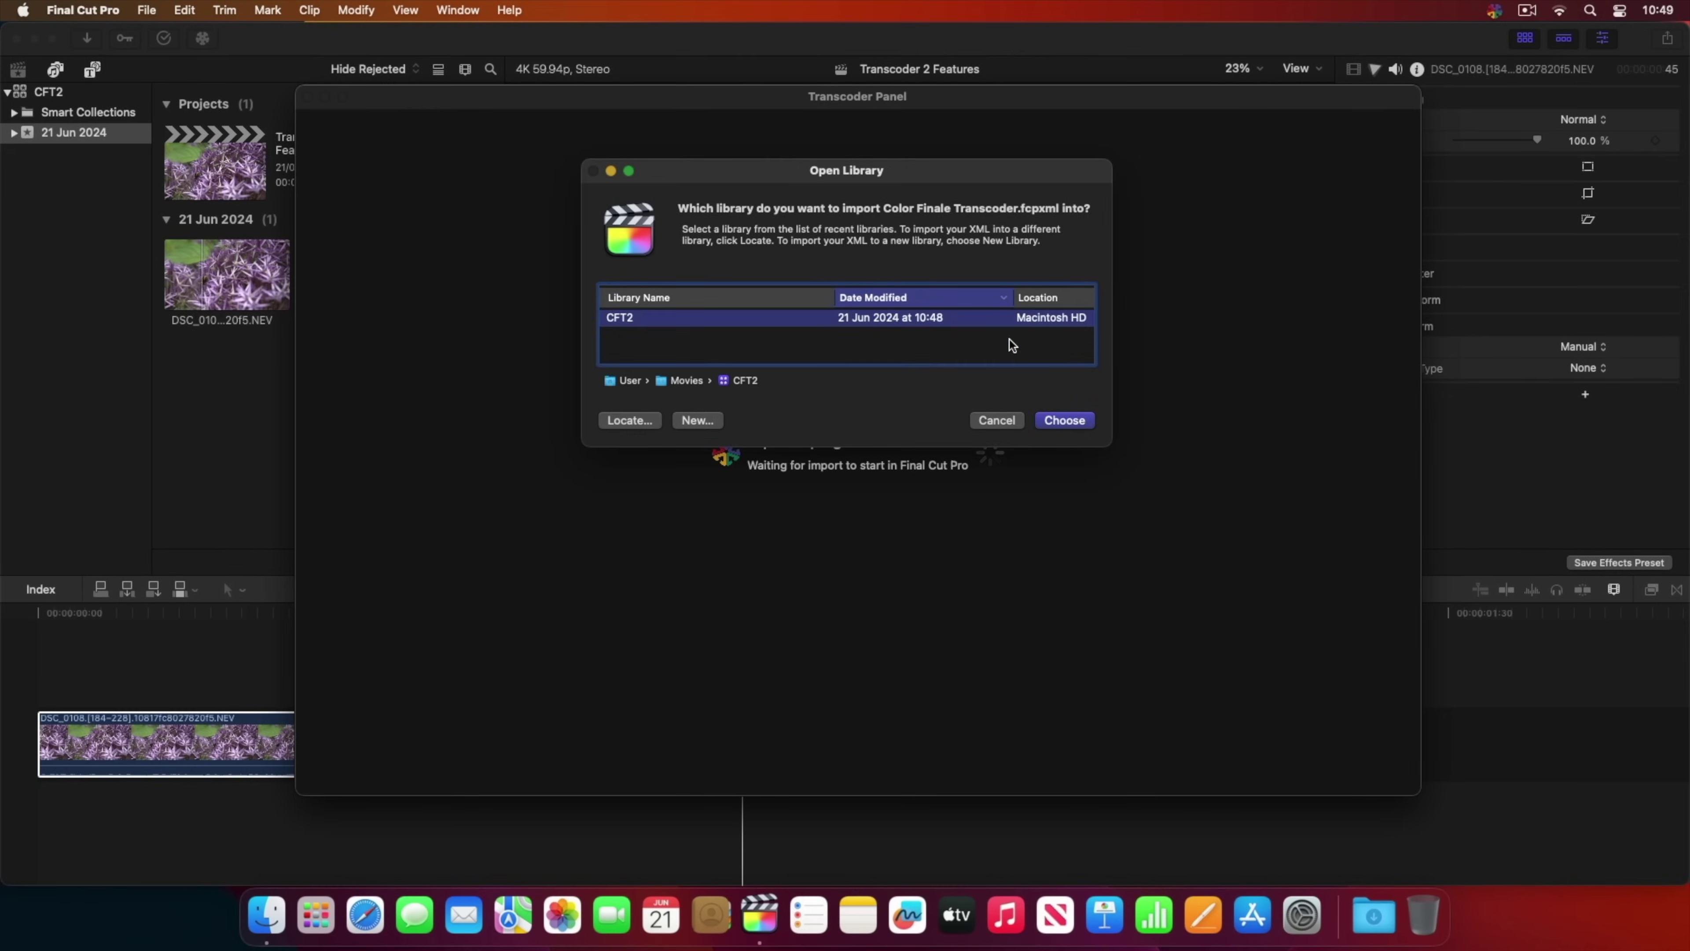
pyautogui.click(1064, 420)
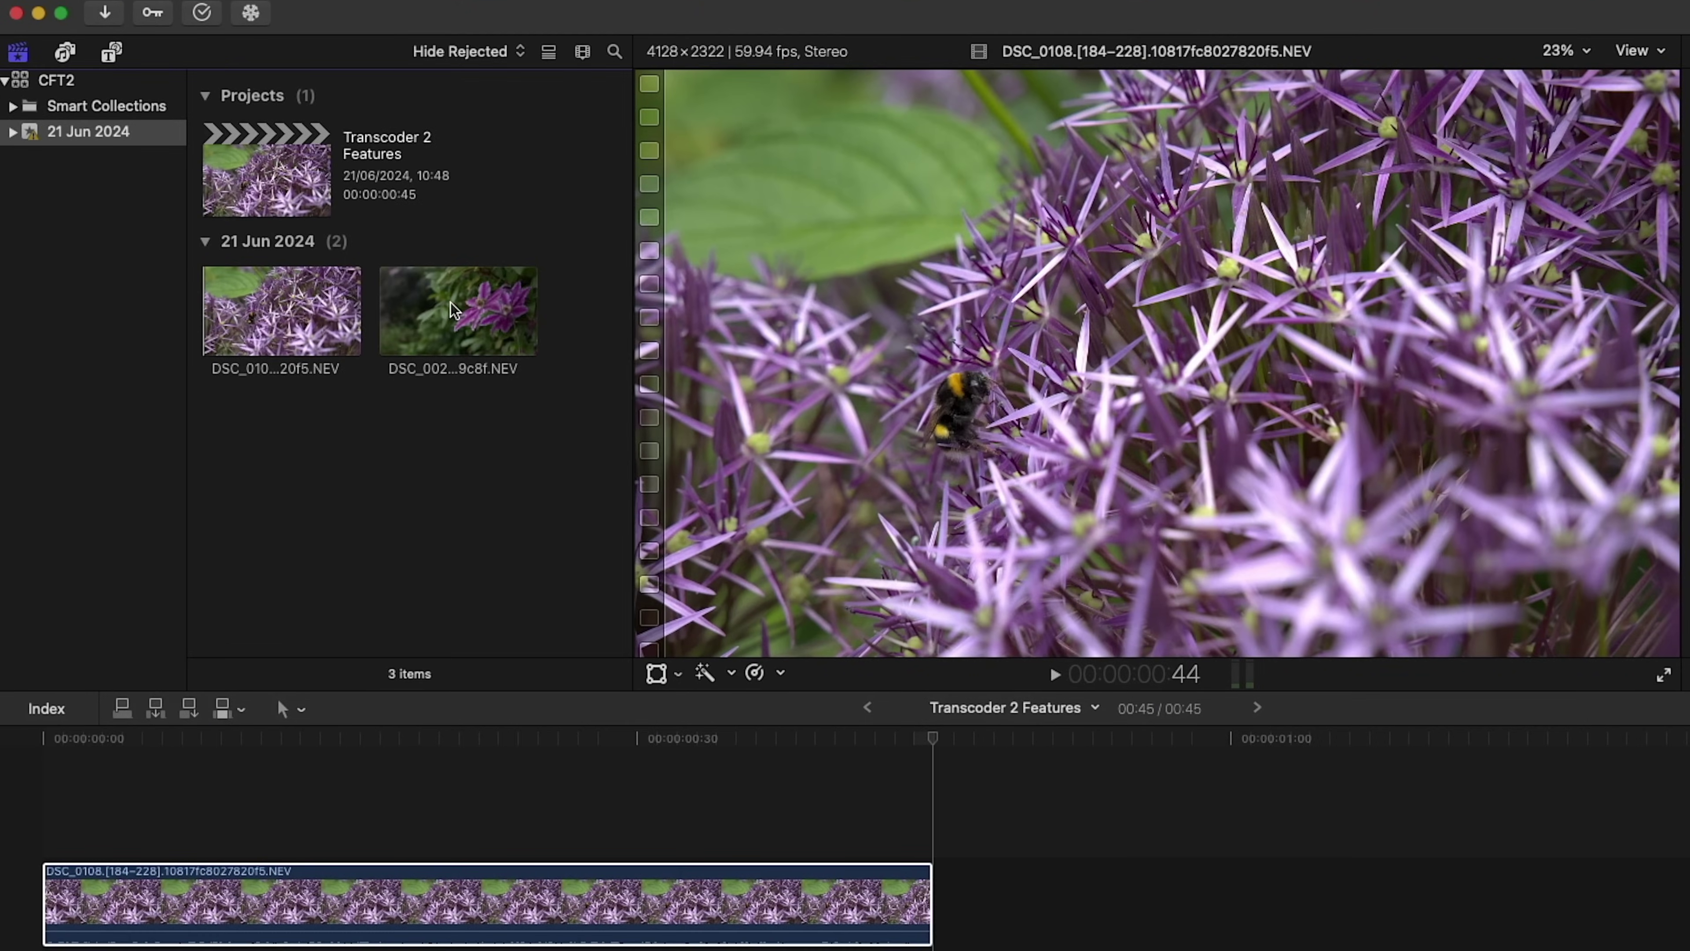
# Step: Append the DSC_0029 clematis clip after DSC_0108 and park the playhead on it
pyautogui.click(450, 302)
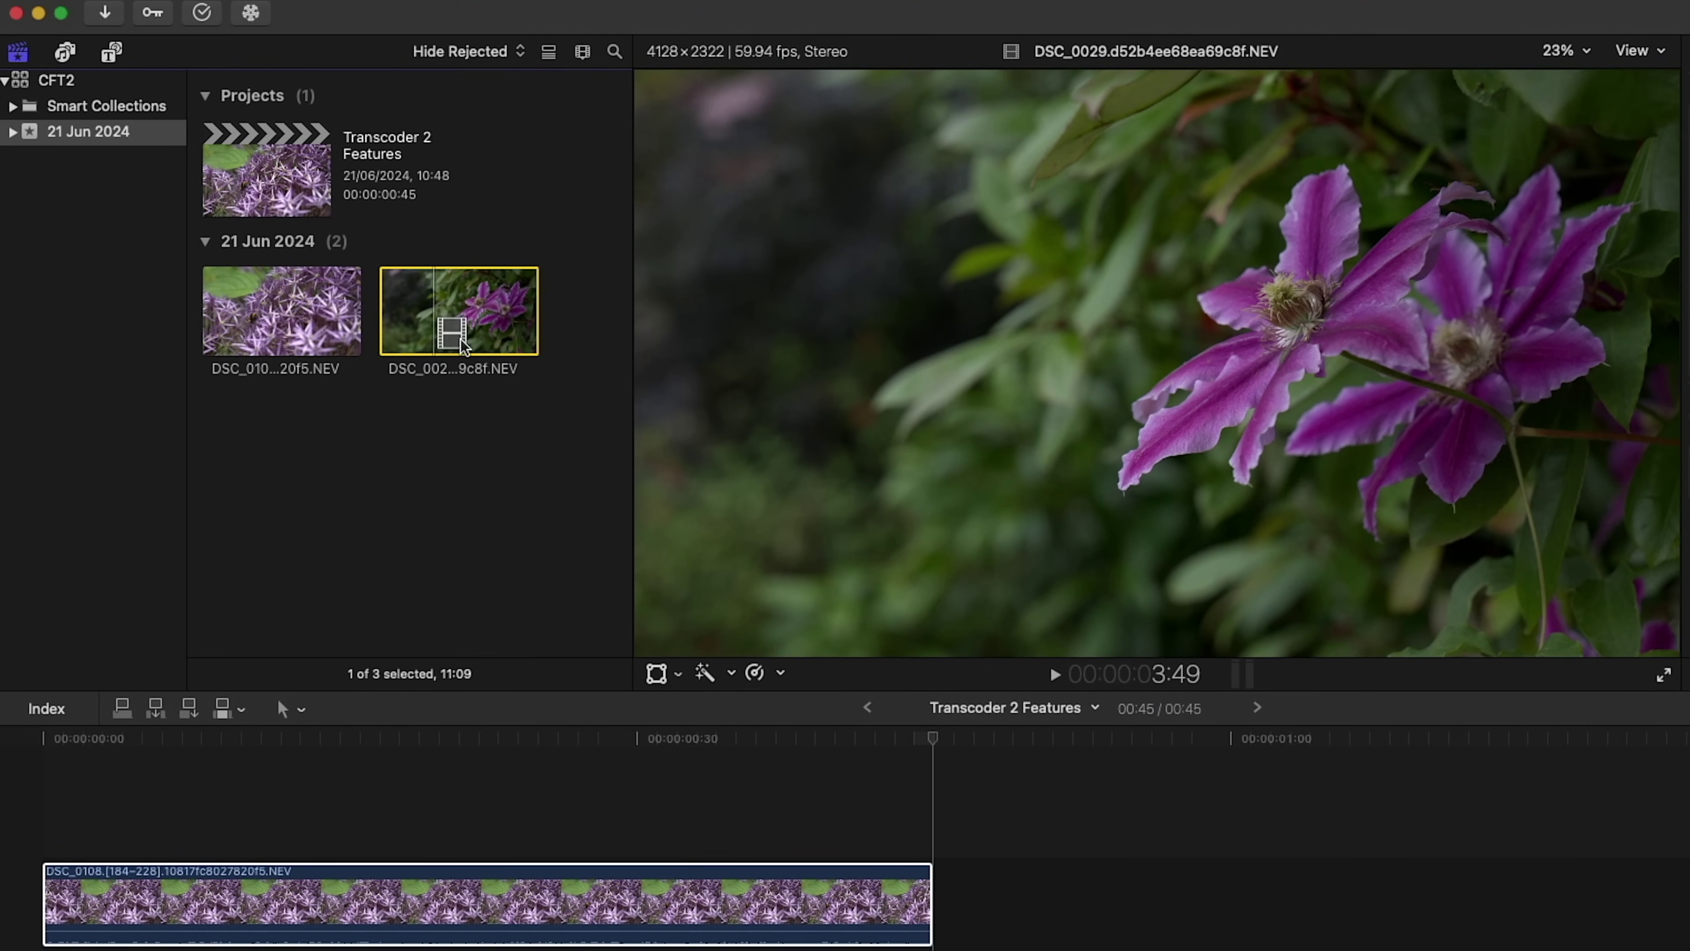
pyautogui.press('e')
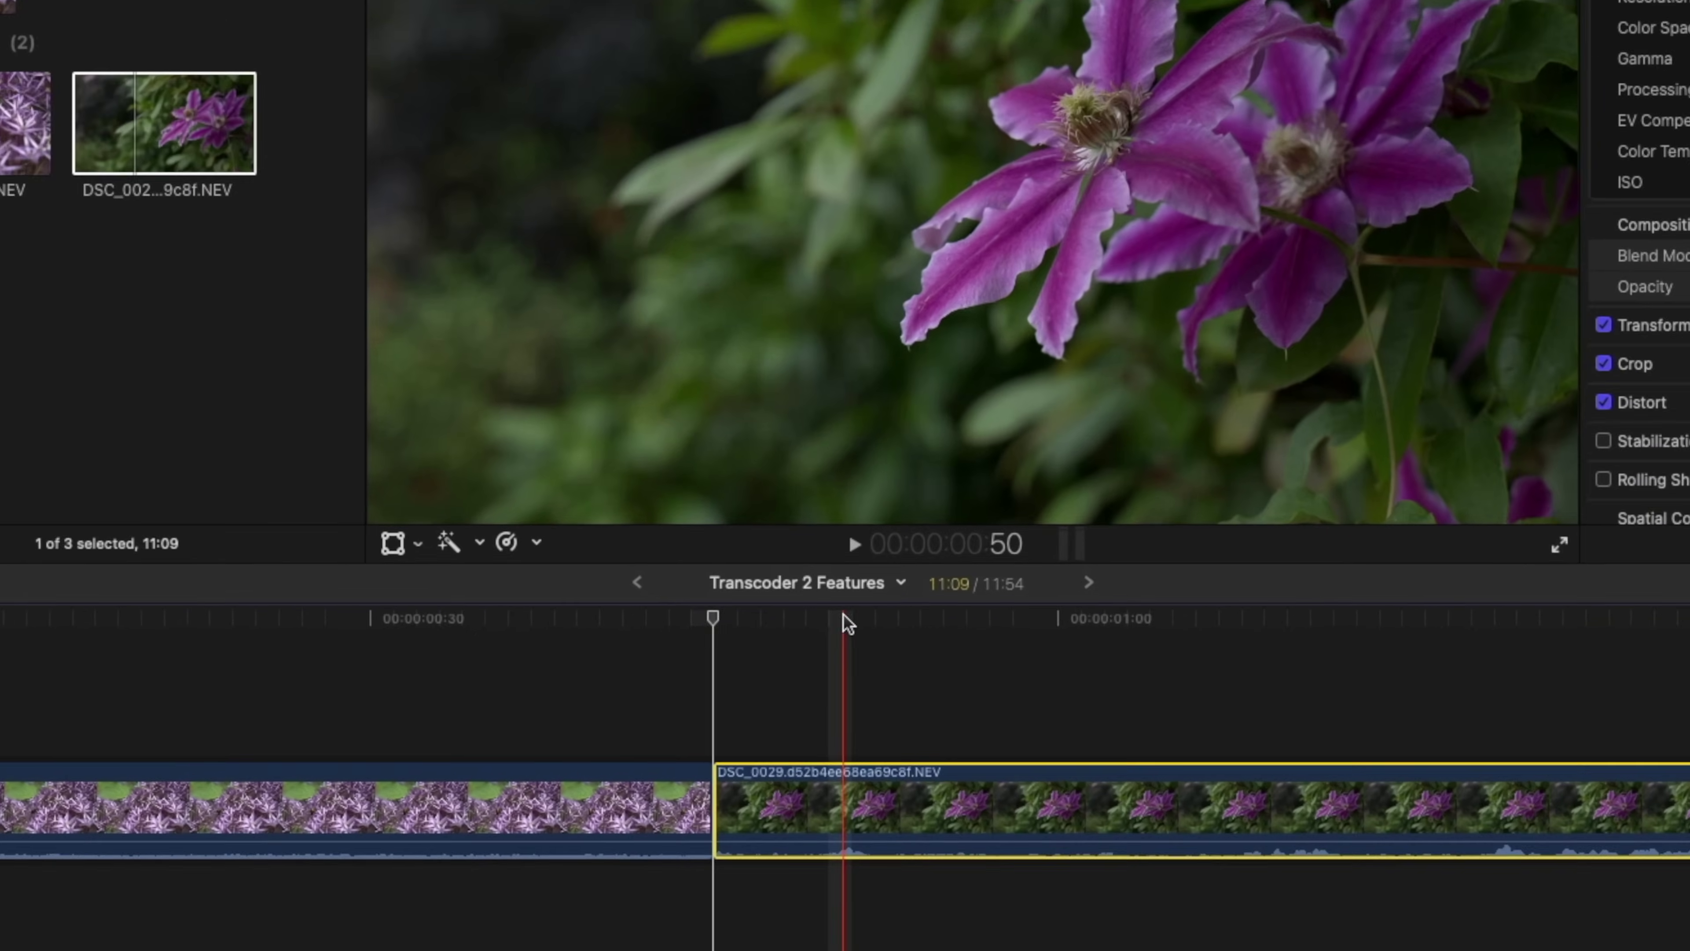
pyautogui.click(843, 619)
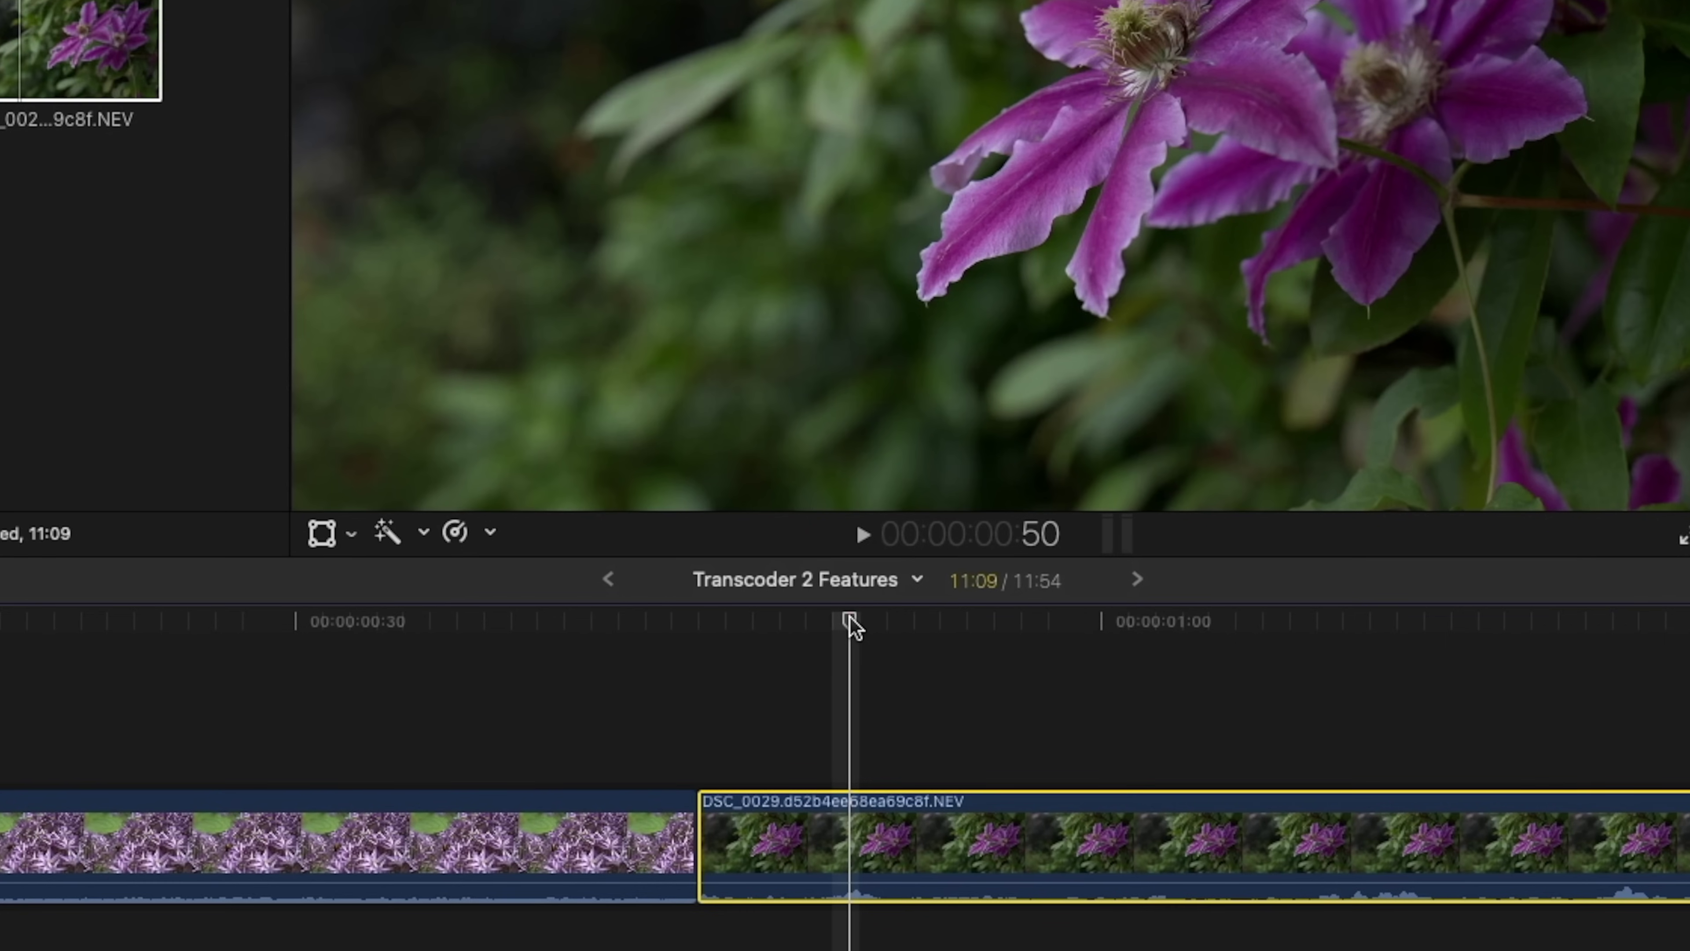
pyautogui.scroll(-3, 856, 725)
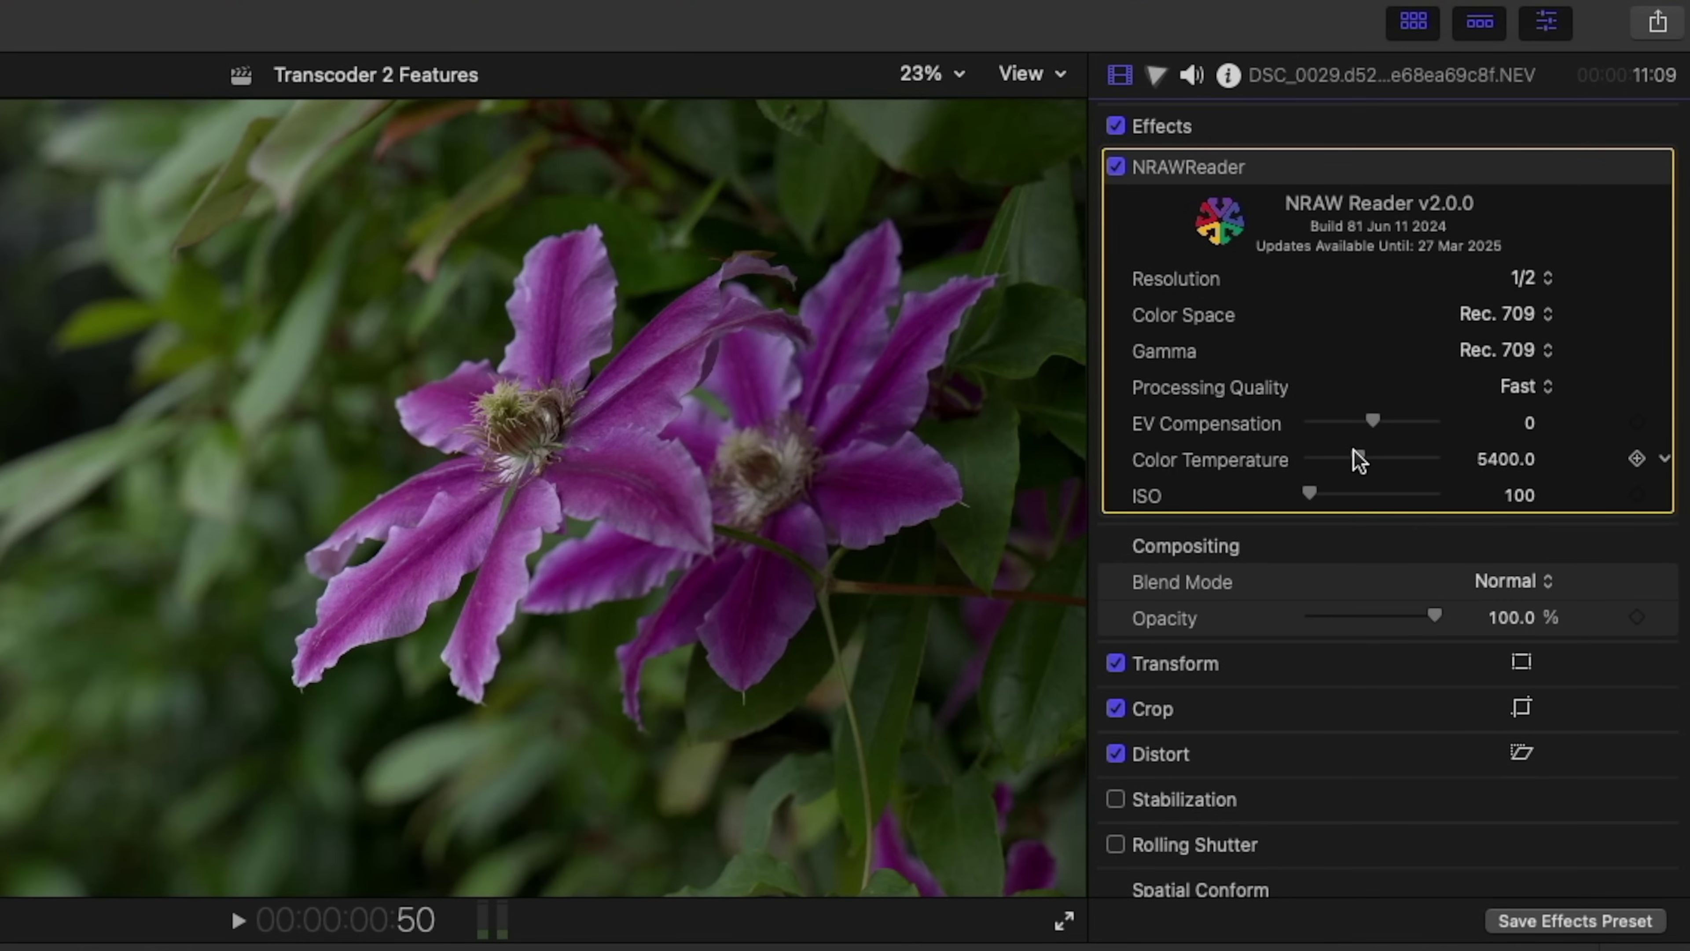
# Step: Set Color Temperature 6307 and EV Compensation 0.78, ripple-delete the unwanted section, and play back
pyautogui.moveTo(1358, 460); pyautogui.dragTo(1385, 422)
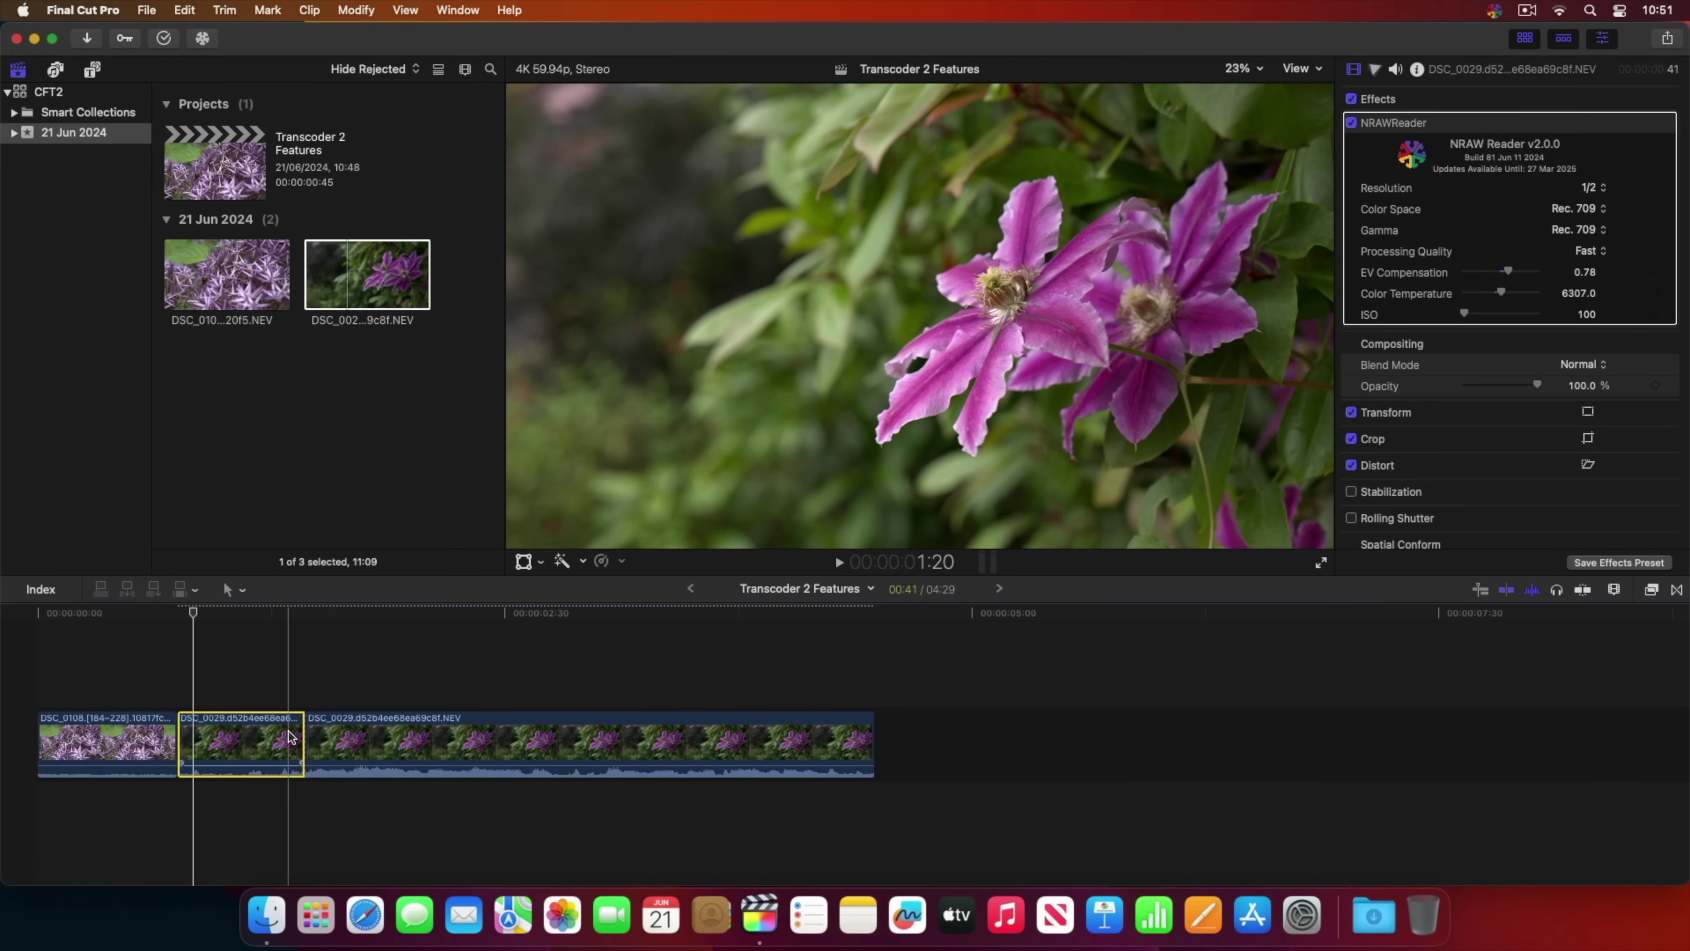
pyautogui.press('Delete')
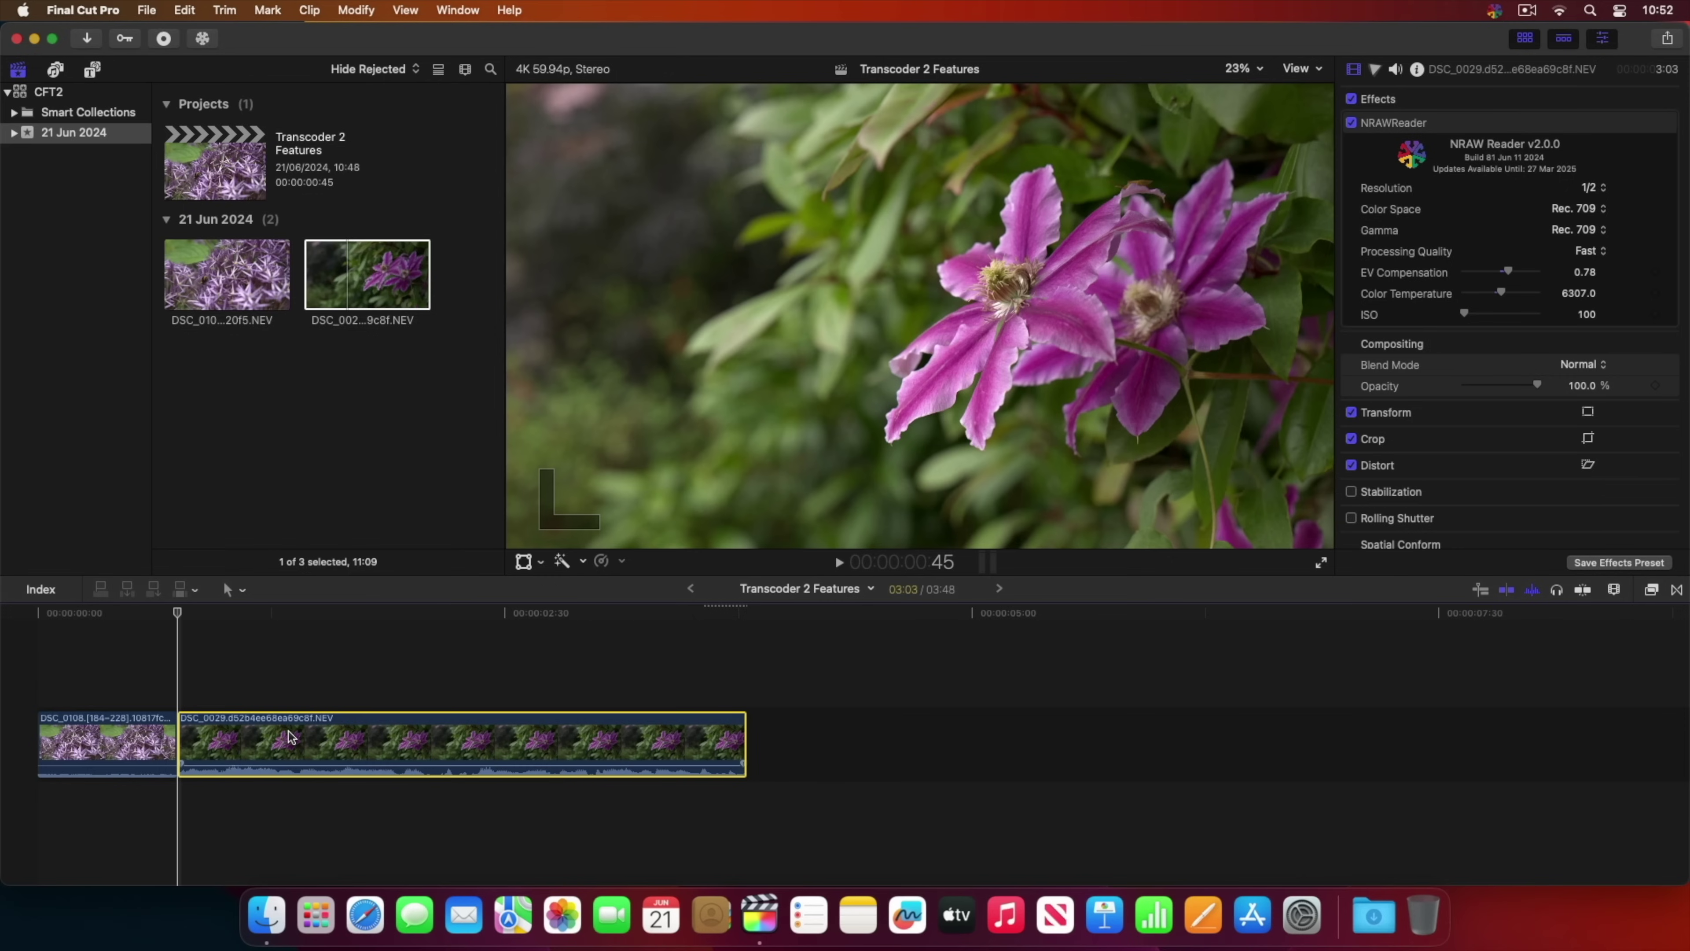
pyautogui.press('space')
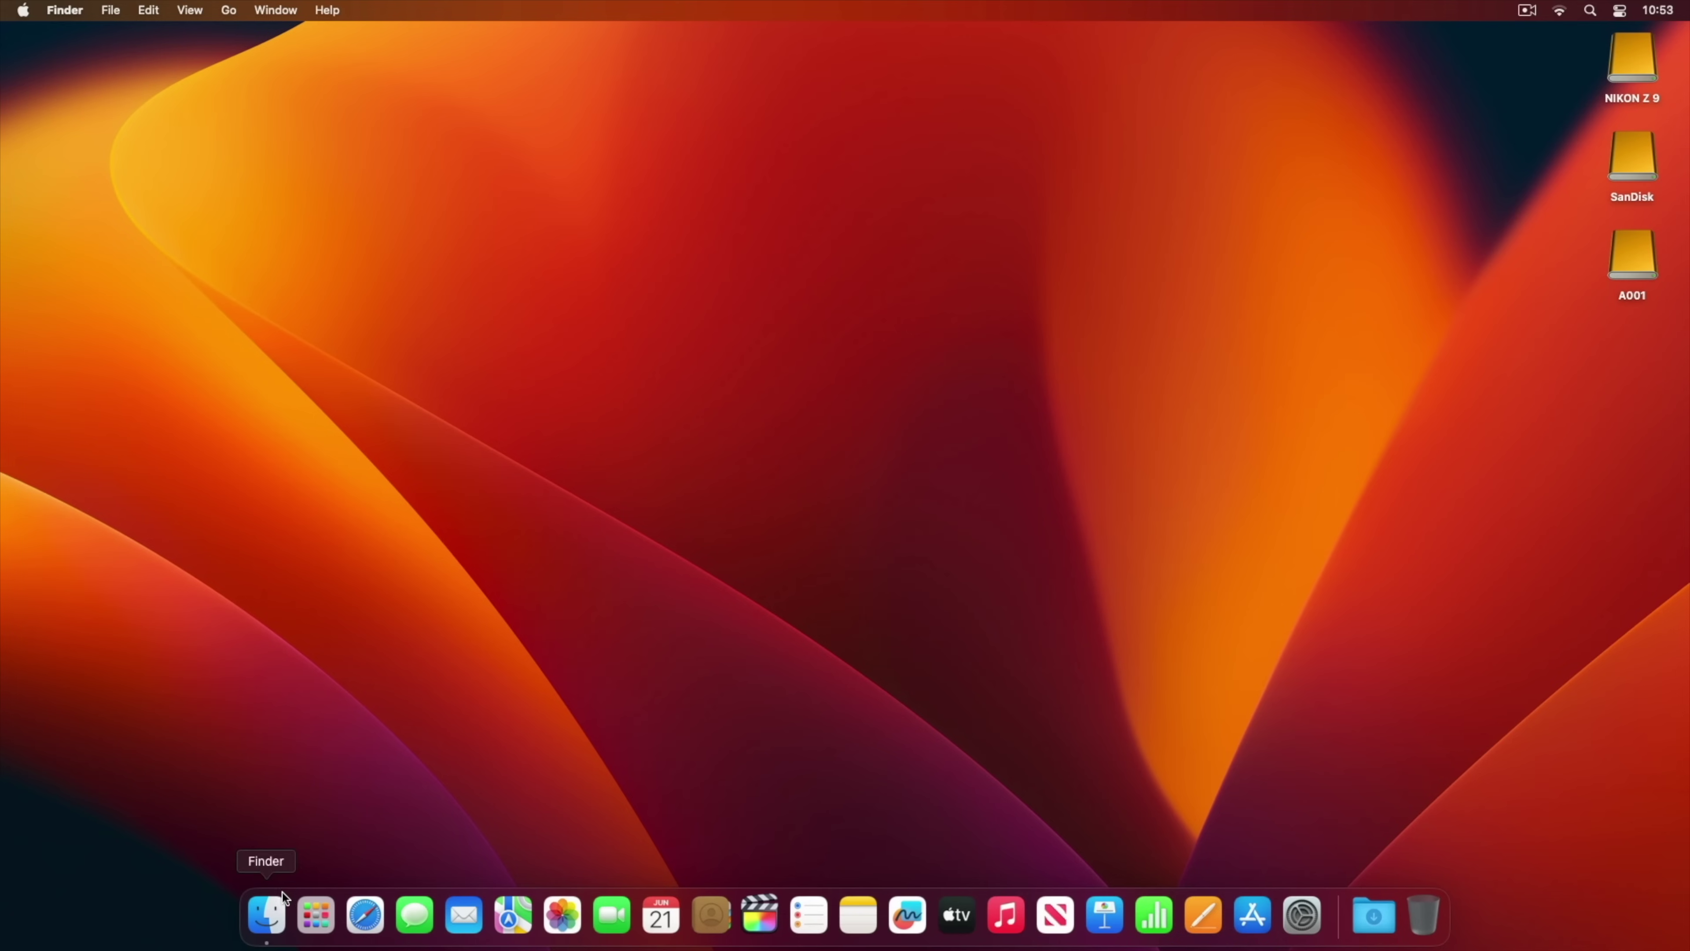
# Step: Launch Color Finale Transcoder from Finder's Applications folder and show its menu-bar options menu
pyautogui.click(266, 915)
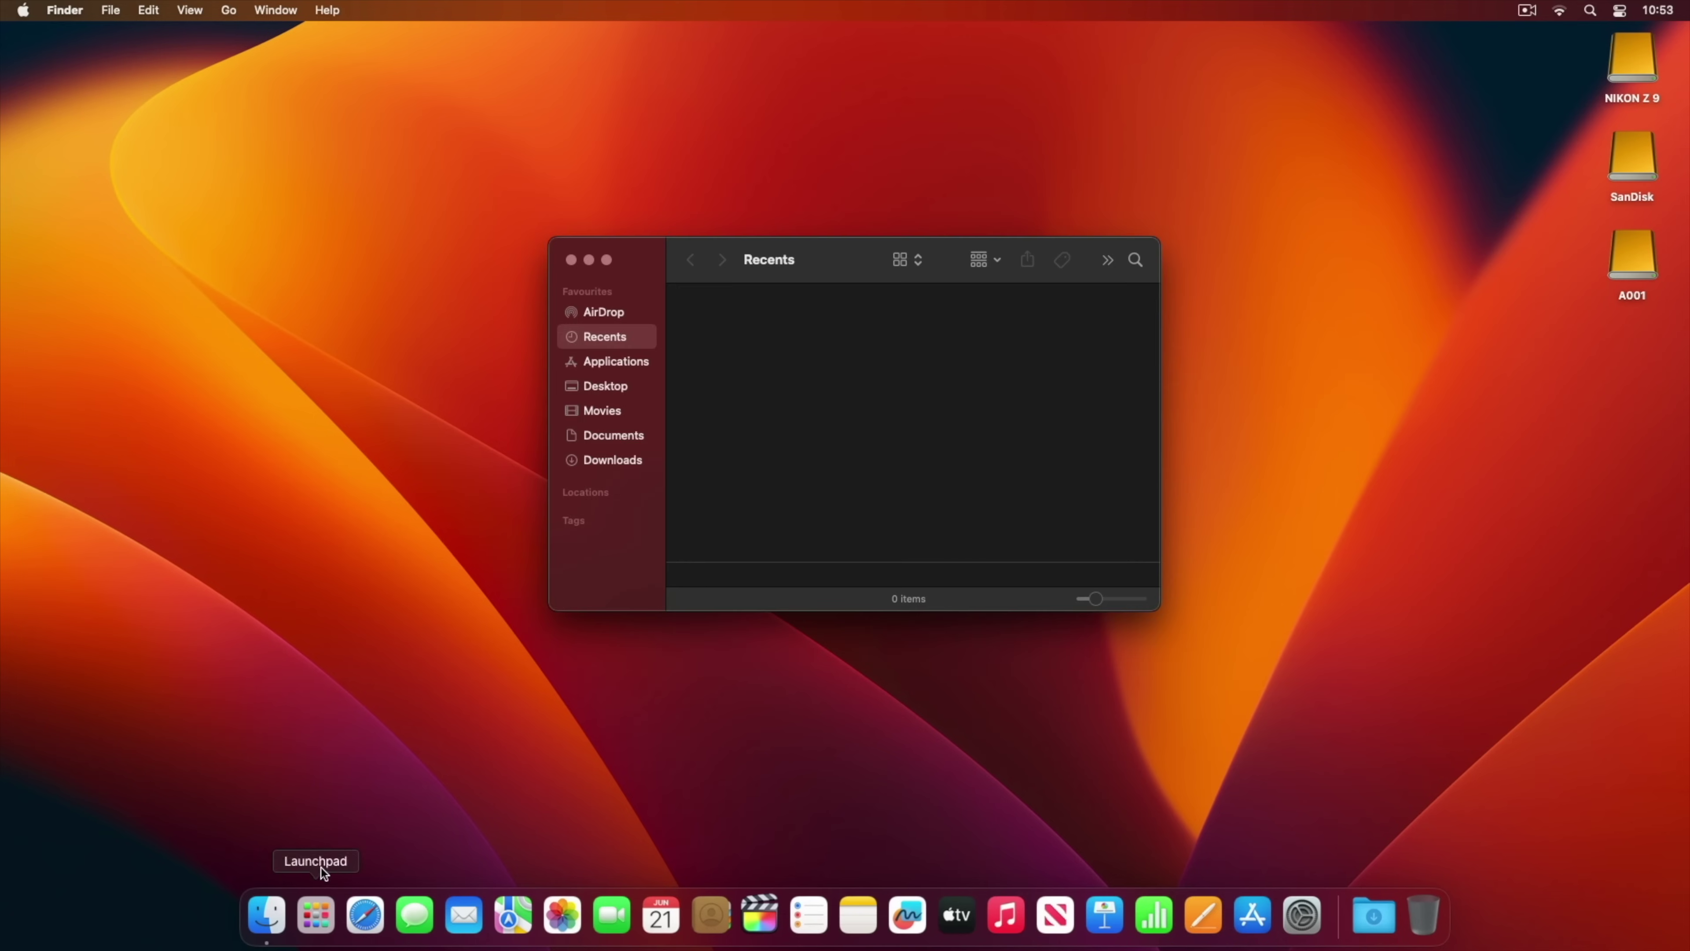
pyautogui.click(642, 364)
pyautogui.doubleClick(767, 400)
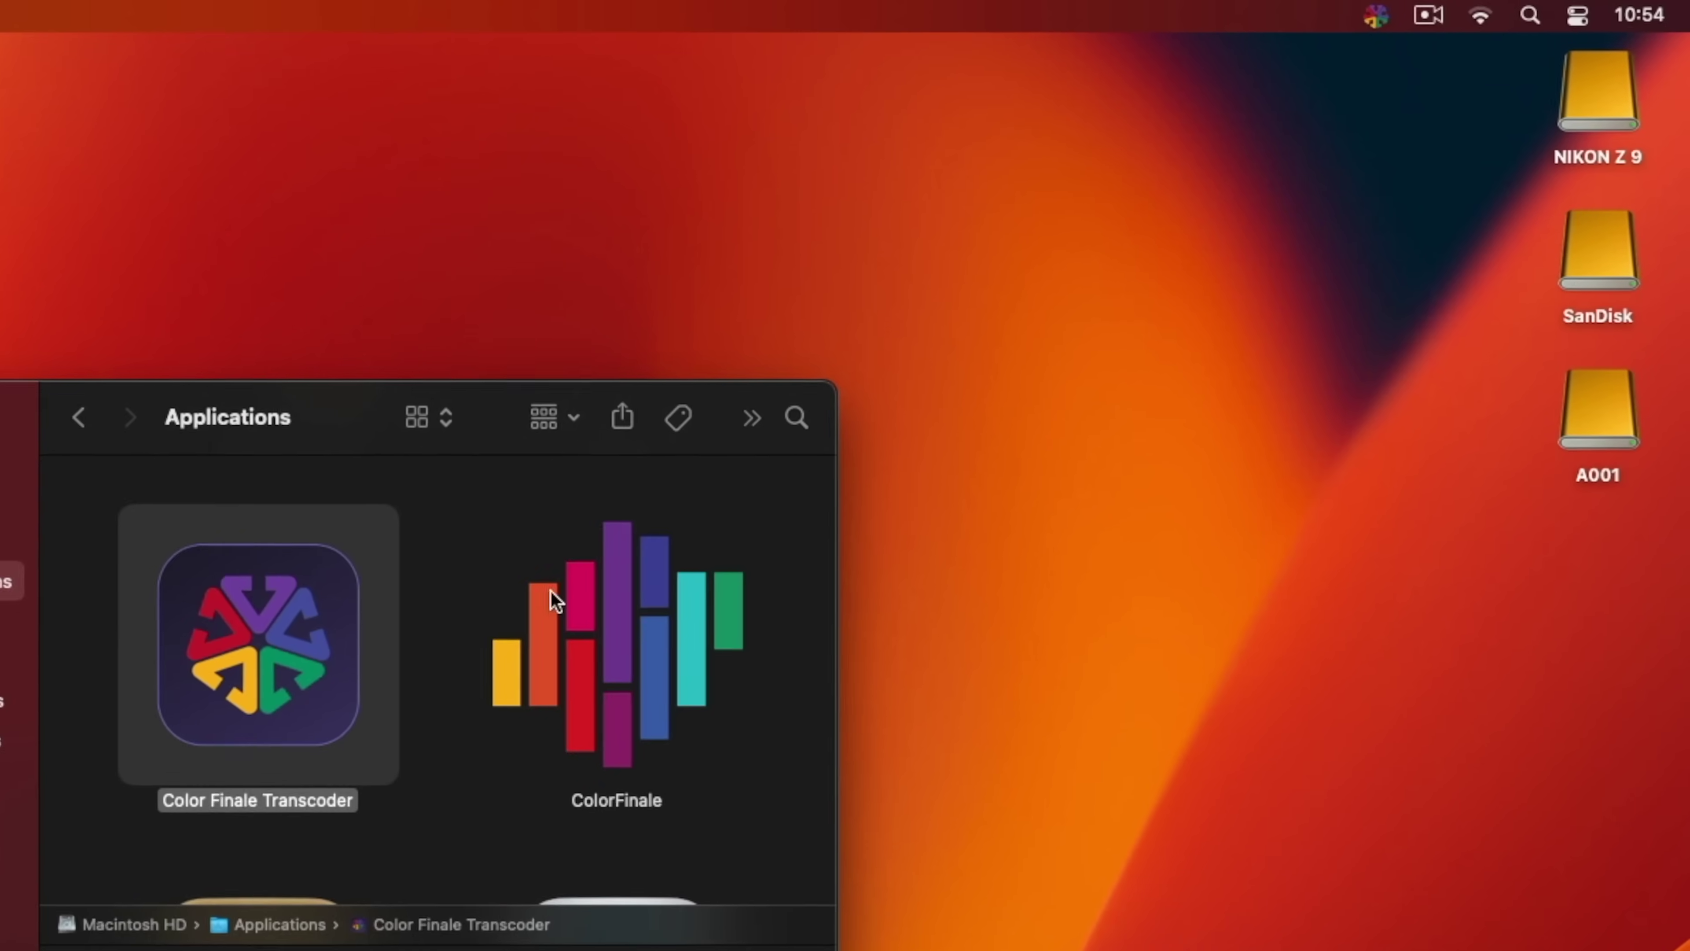
pyautogui.click(1375, 15)
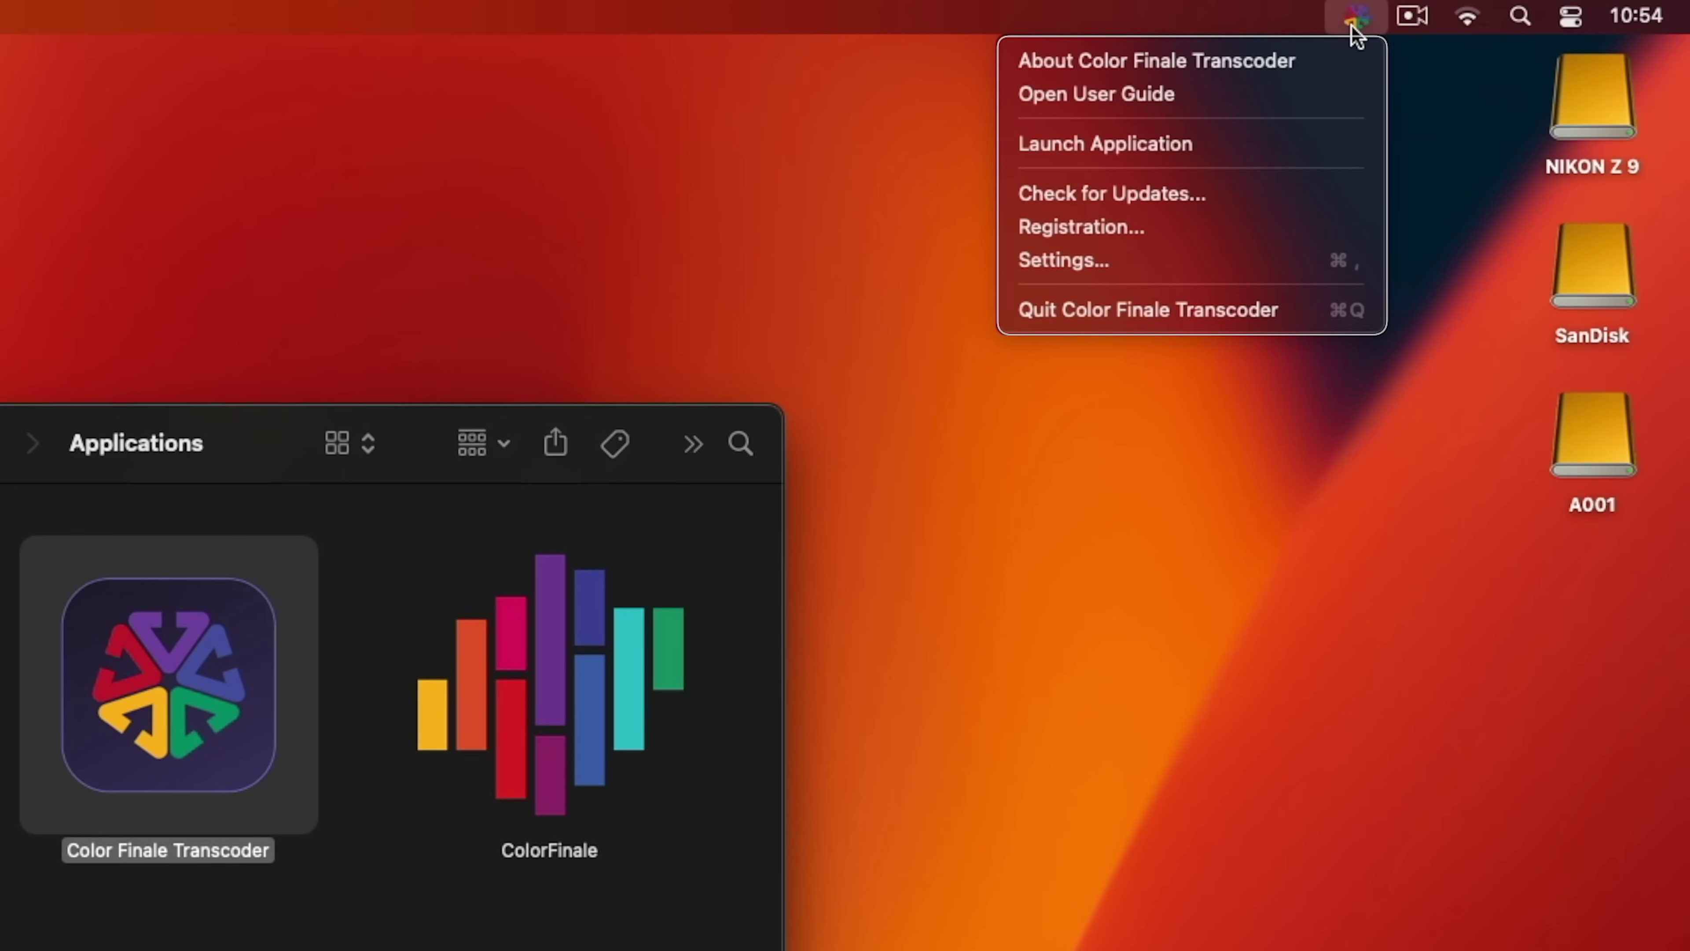
# Step: In the standalone app, transcode DSC_0104.NEV to a .mov in Documents and check the completed queue item
pyautogui.click(1211, 141)
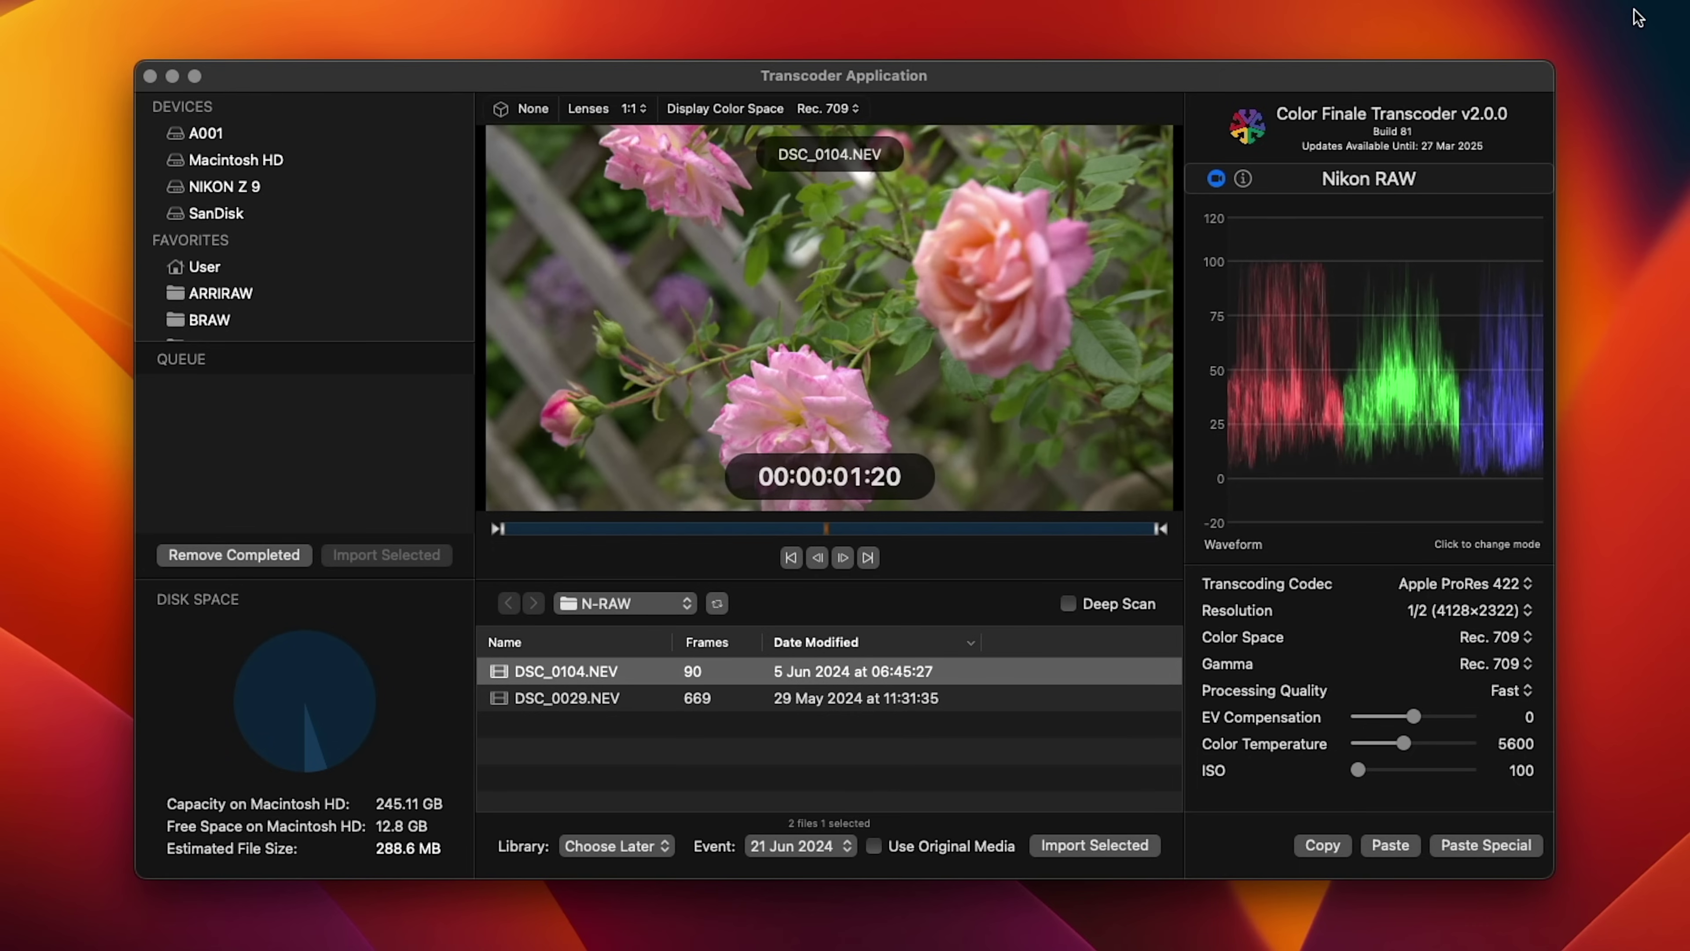
pyautogui.rightClick(651, 677)
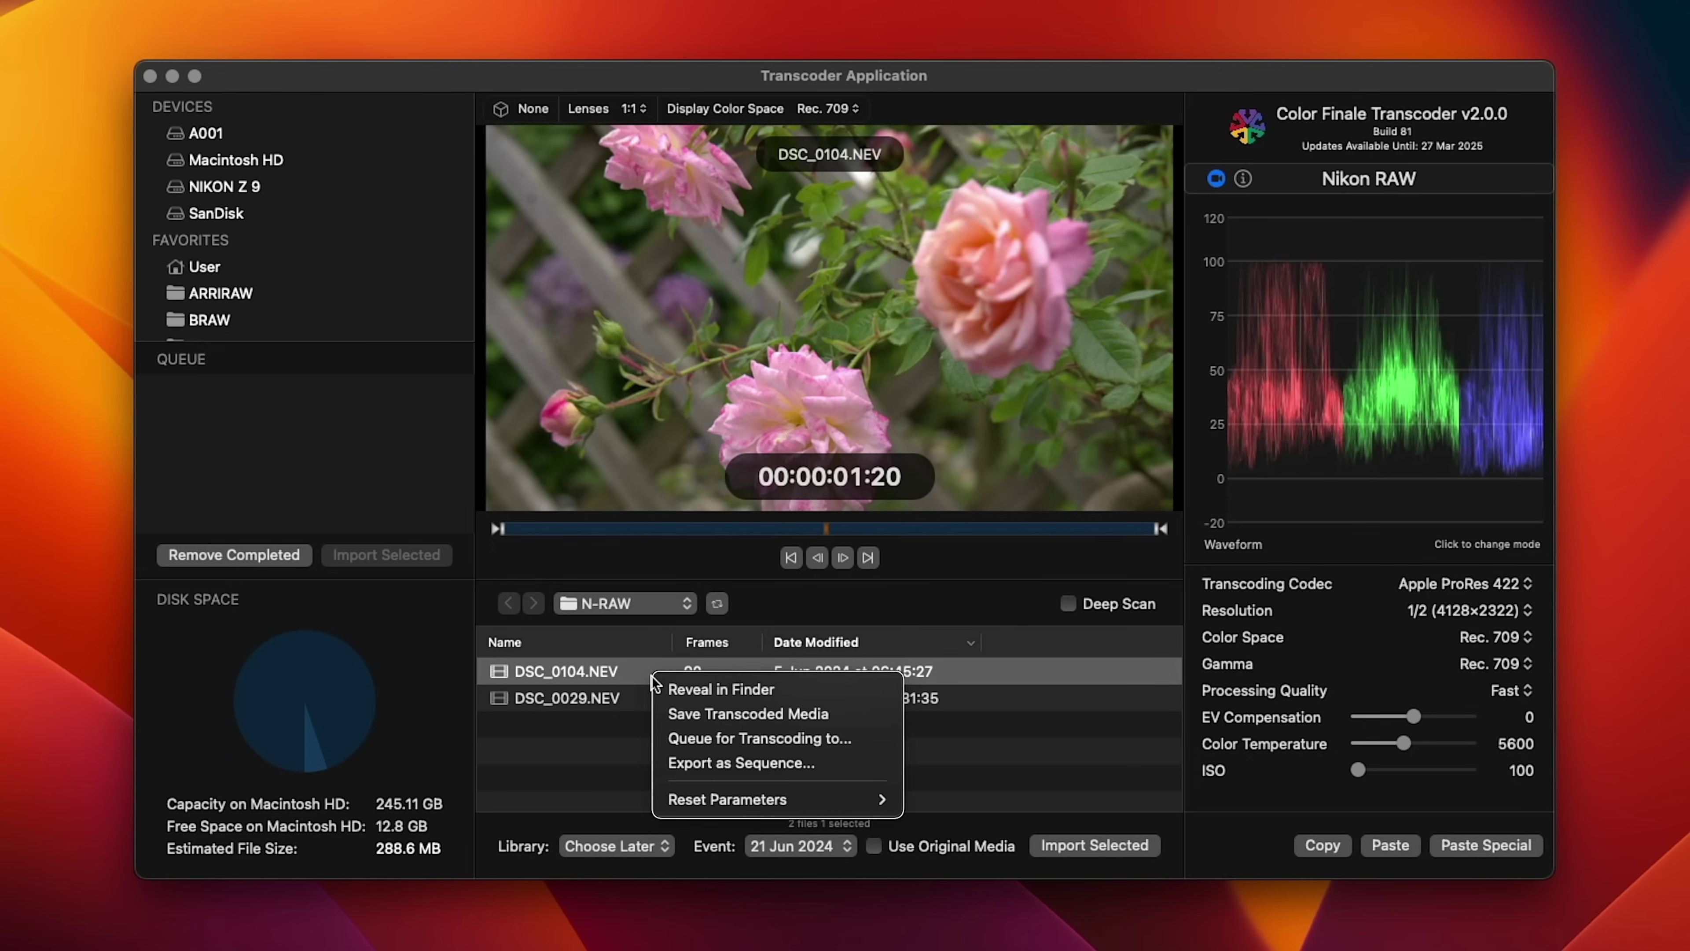
pyautogui.click(682, 732)
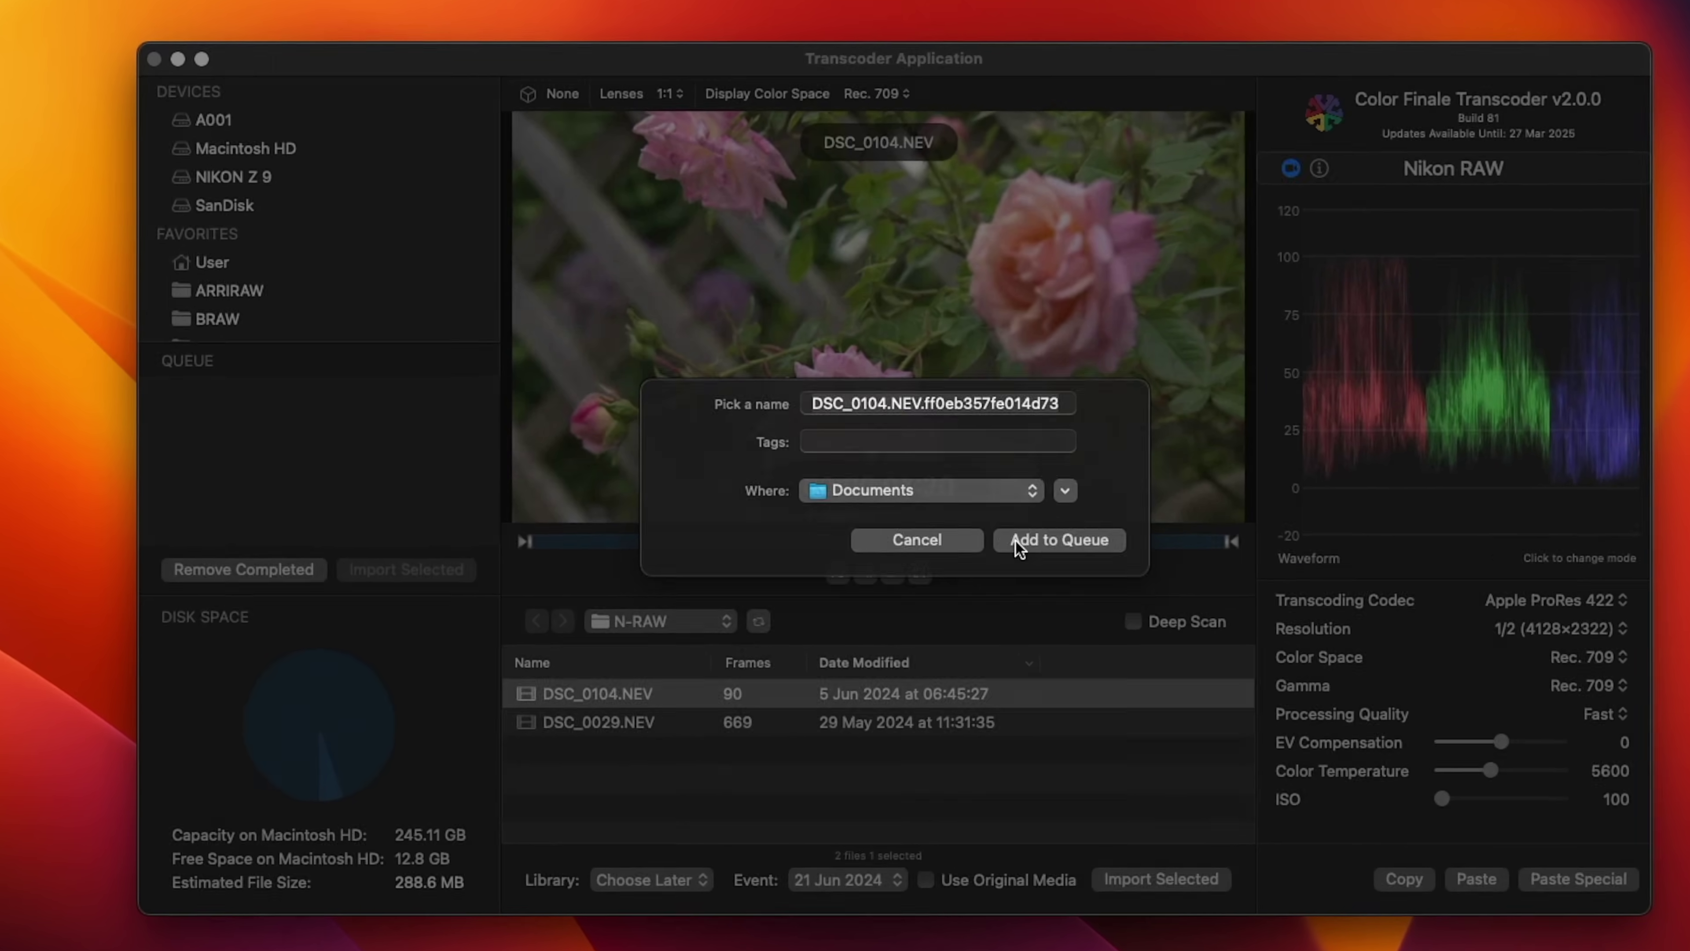
pyautogui.click(958, 530)
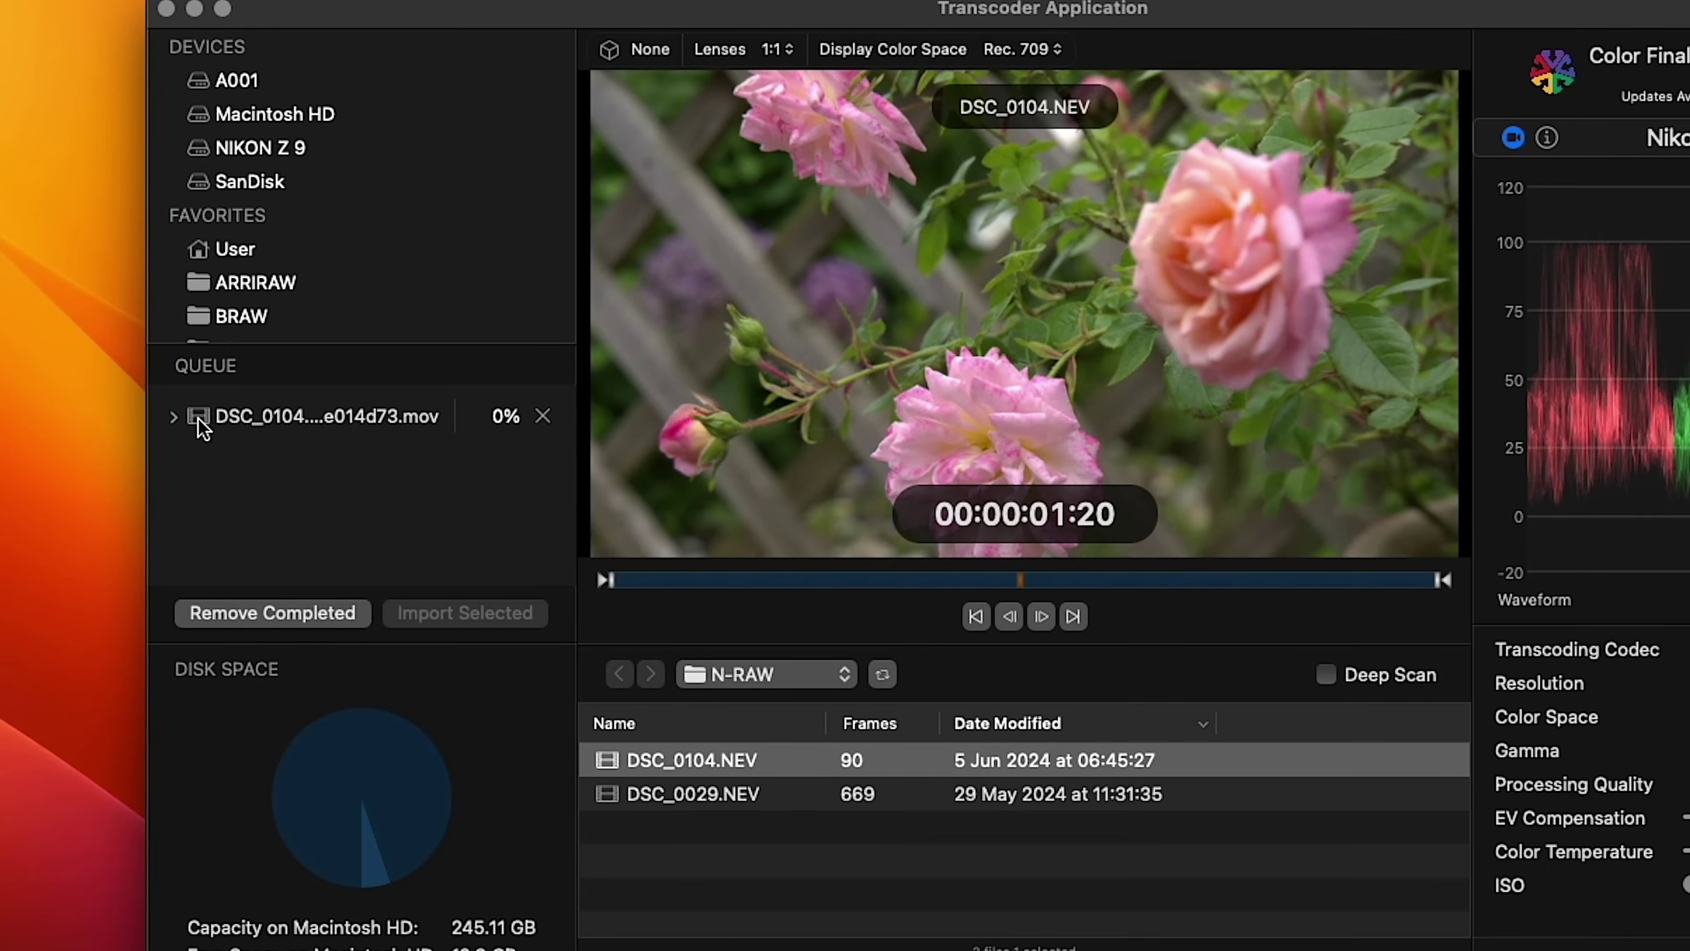
pyautogui.click(176, 419)
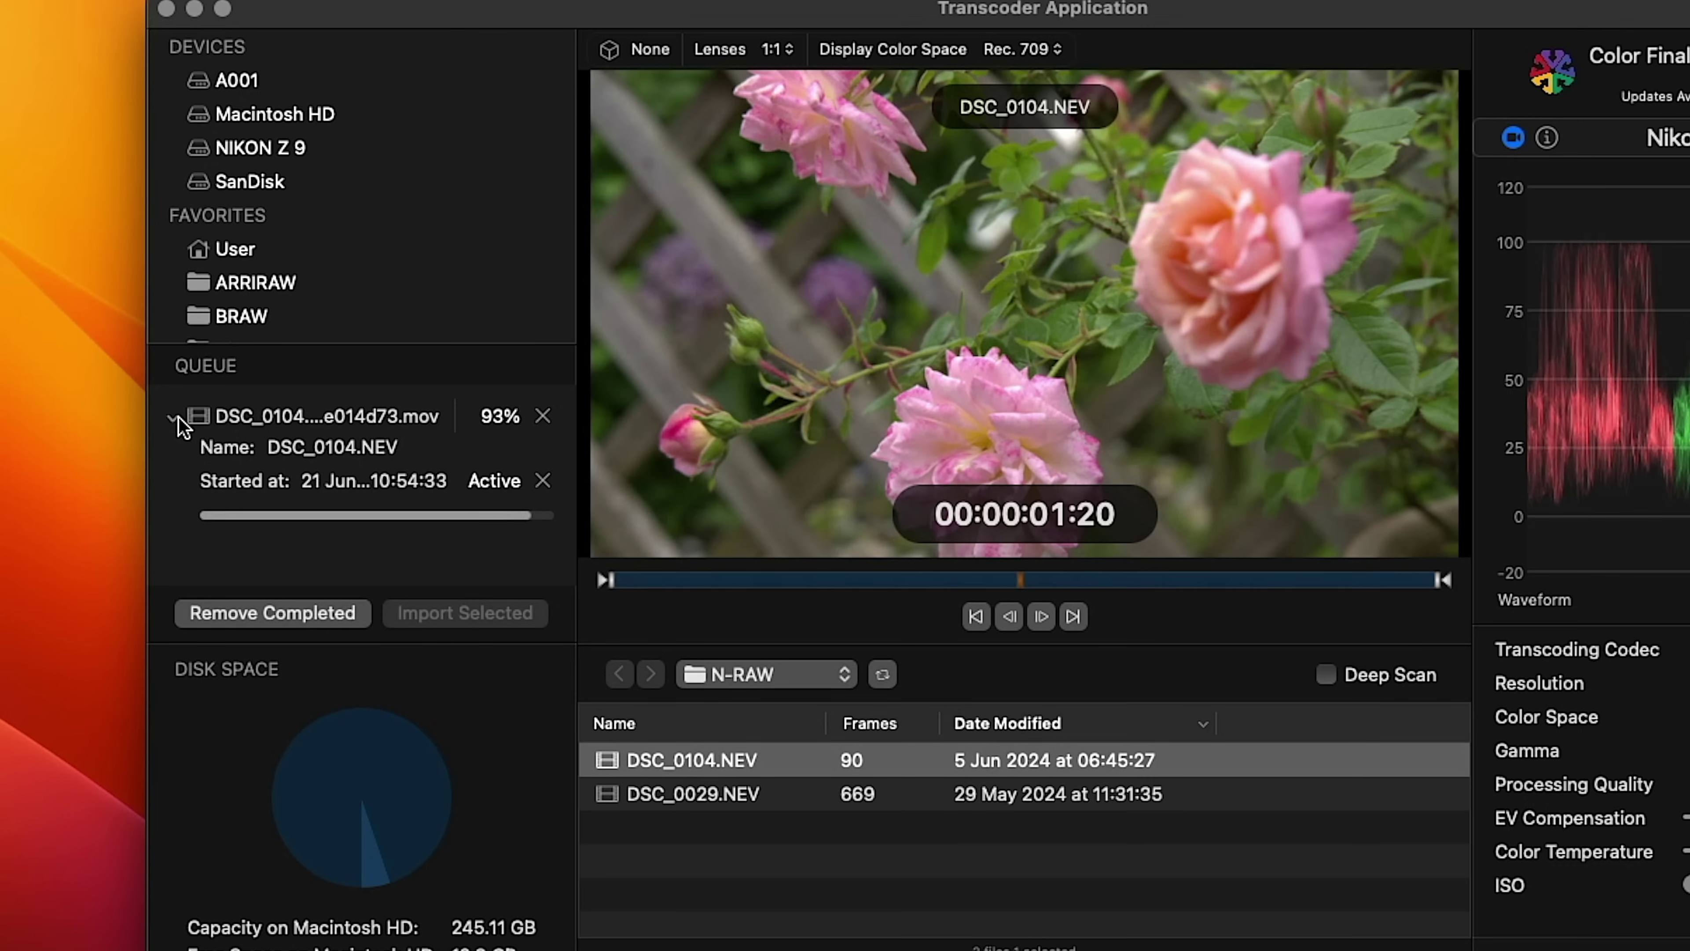
pyautogui.rightClick(236, 421)
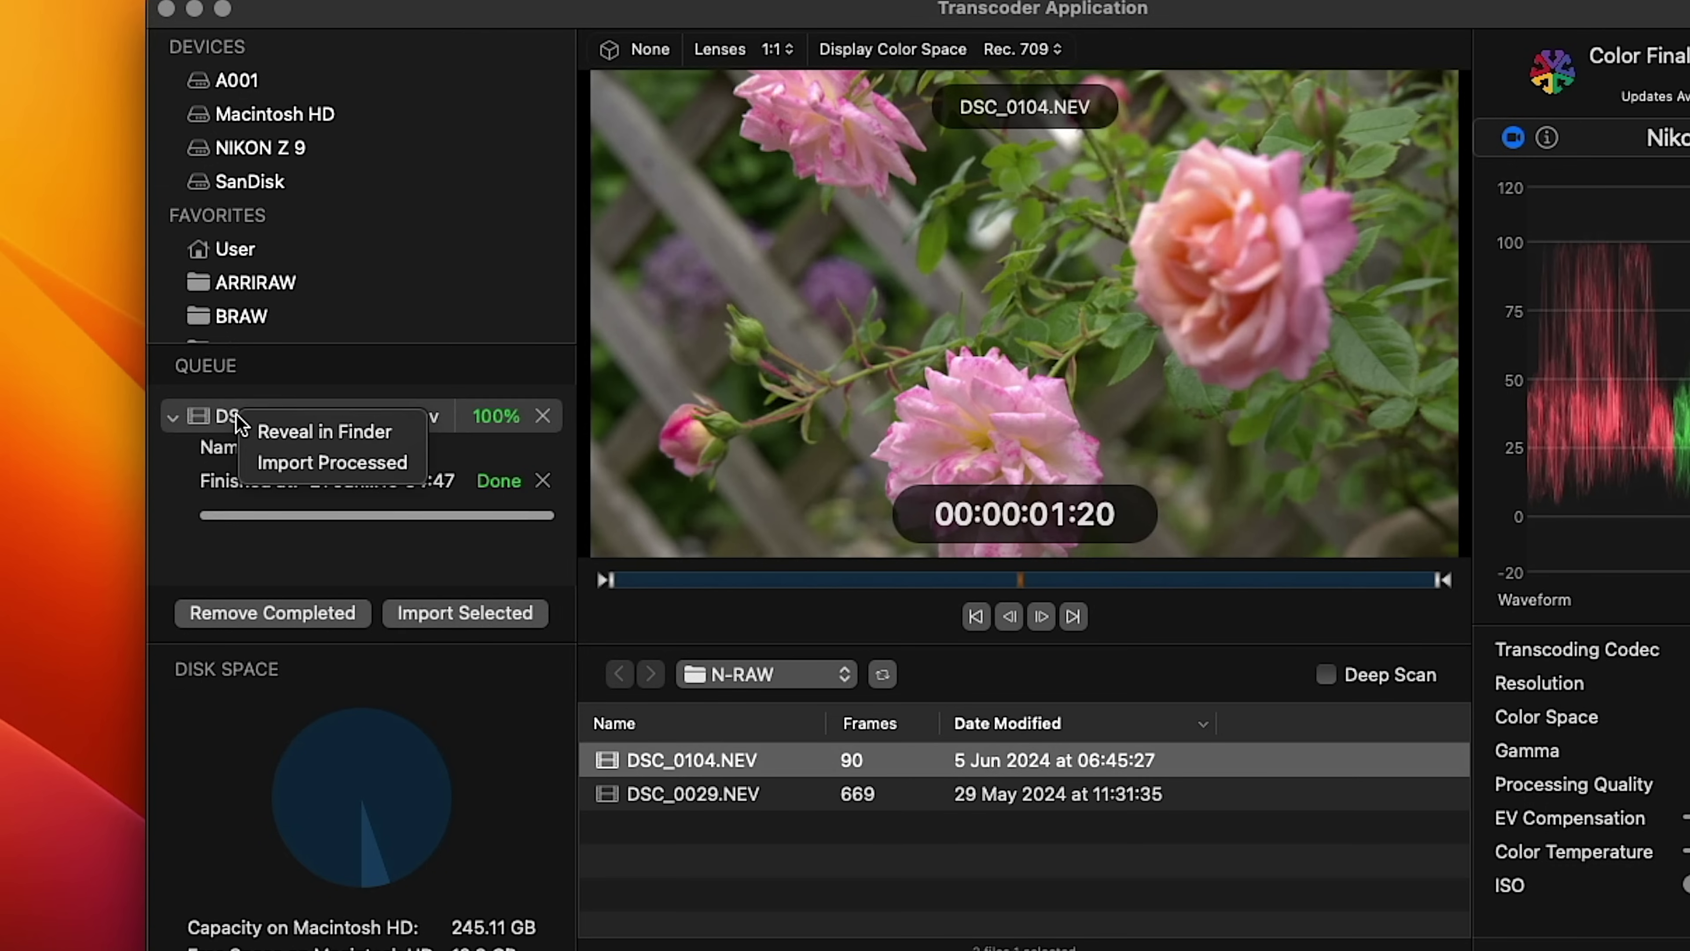
pyautogui.click(266, 432)
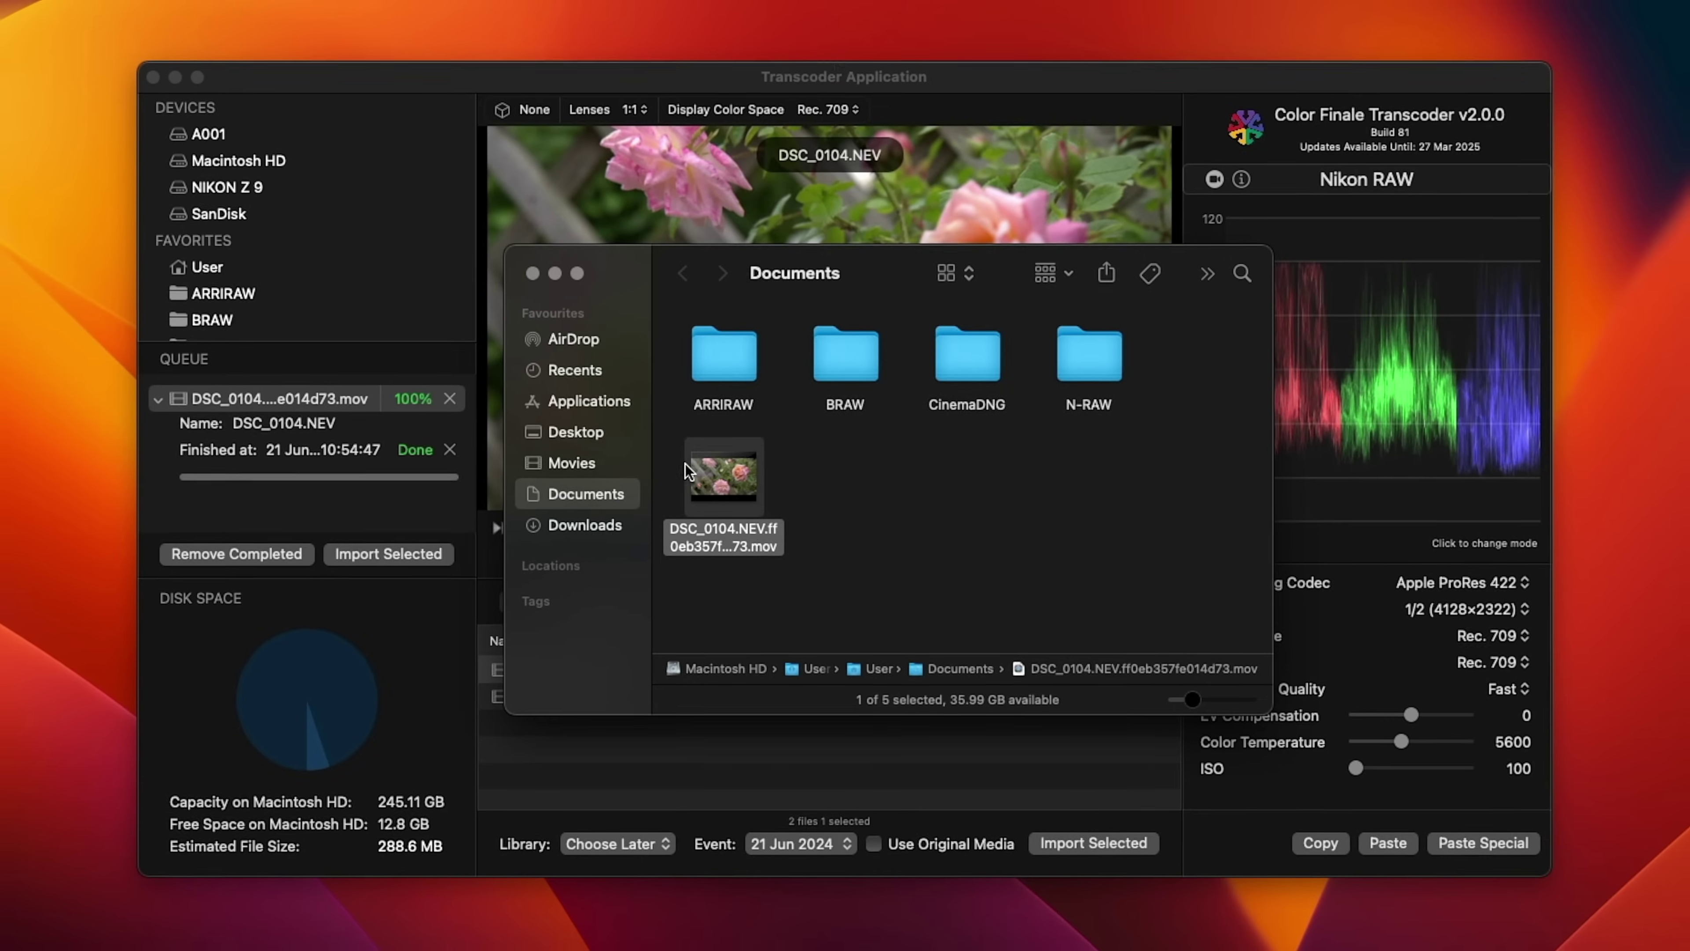
pyautogui.press('space')
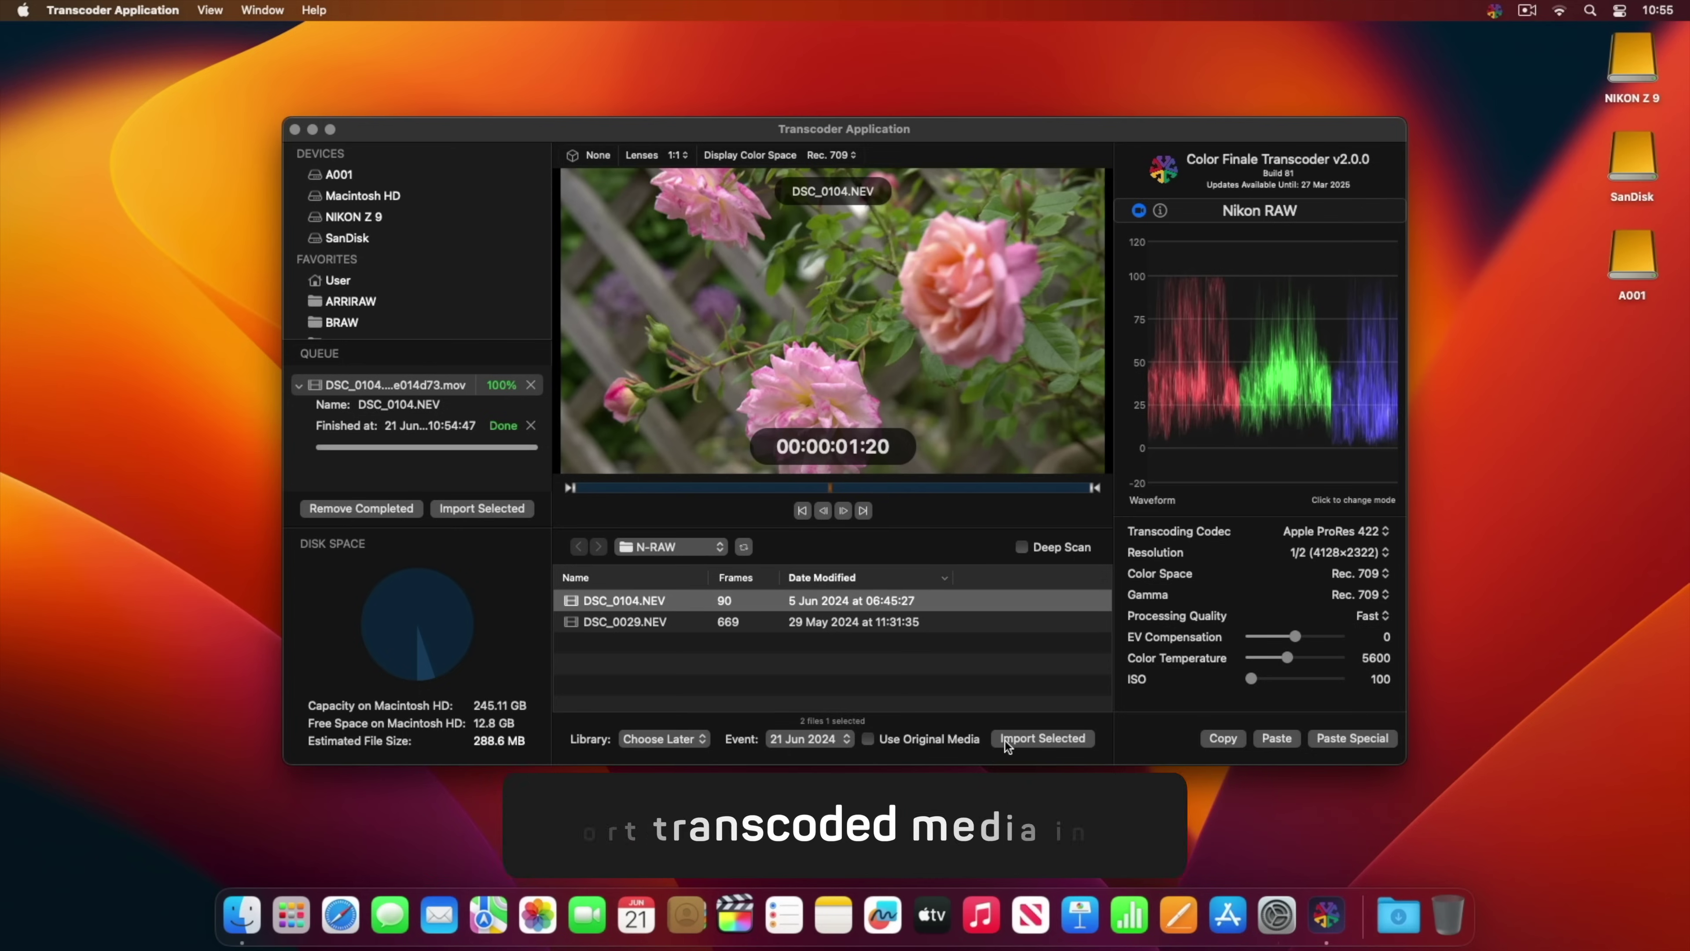
# Step: Toggle Use Original Media for DSC_0104.NEV, then start code activation via the License Manager
pyautogui.click(868, 738)
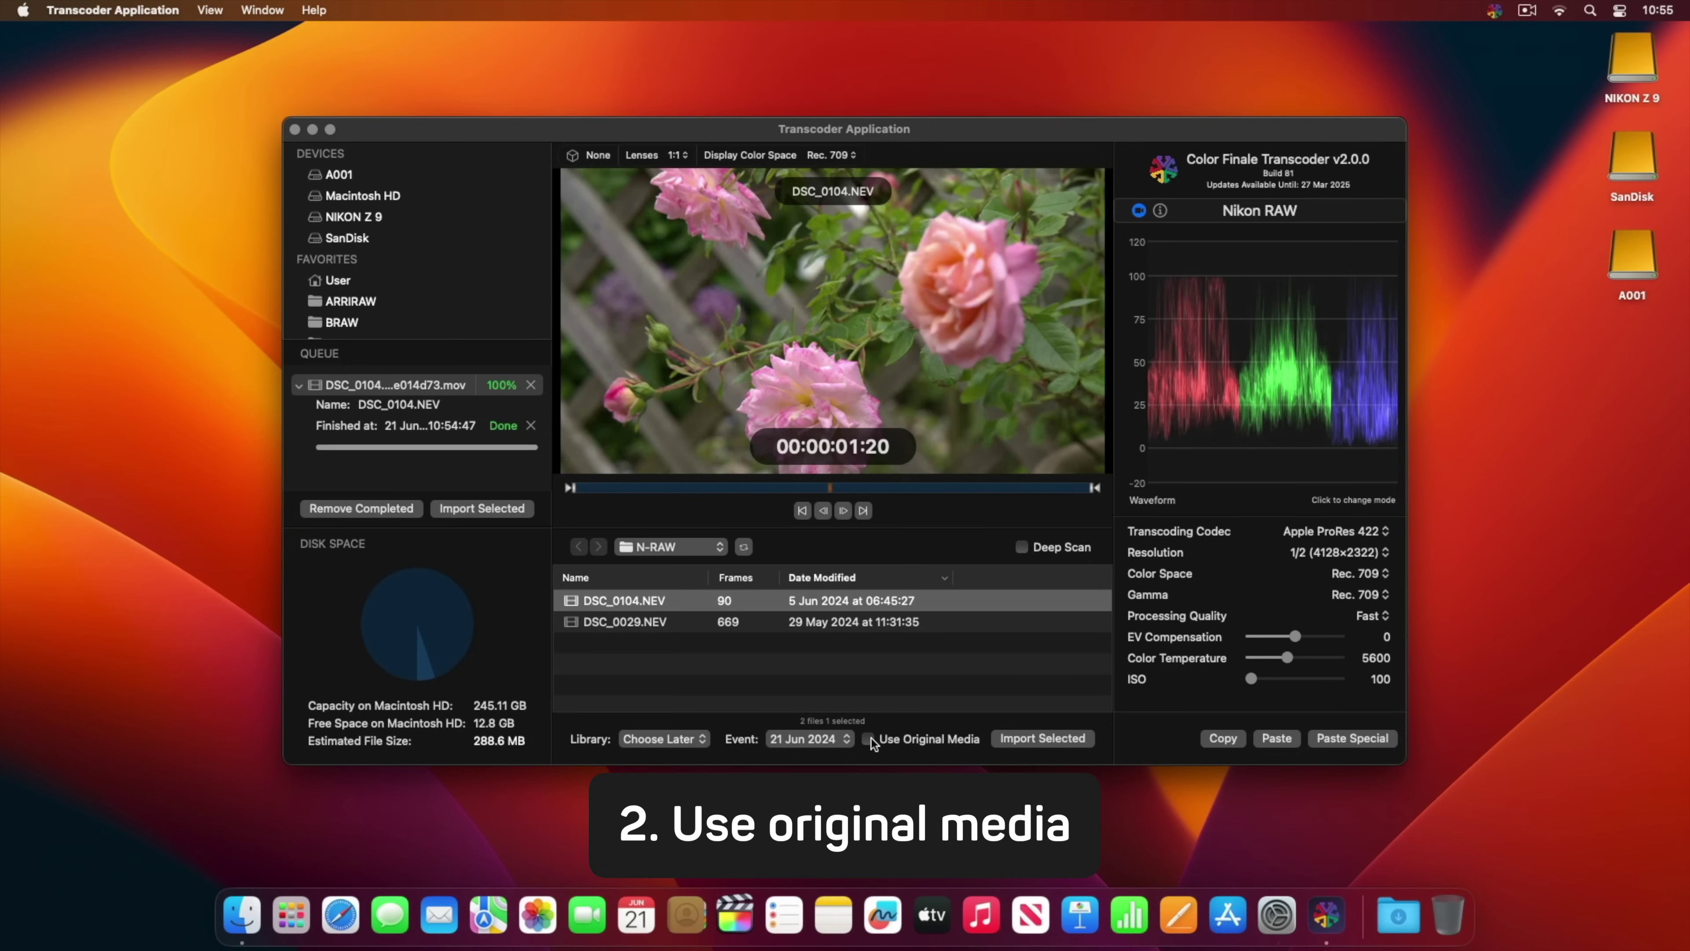
pyautogui.click(869, 738)
pyautogui.rightClick(699, 606)
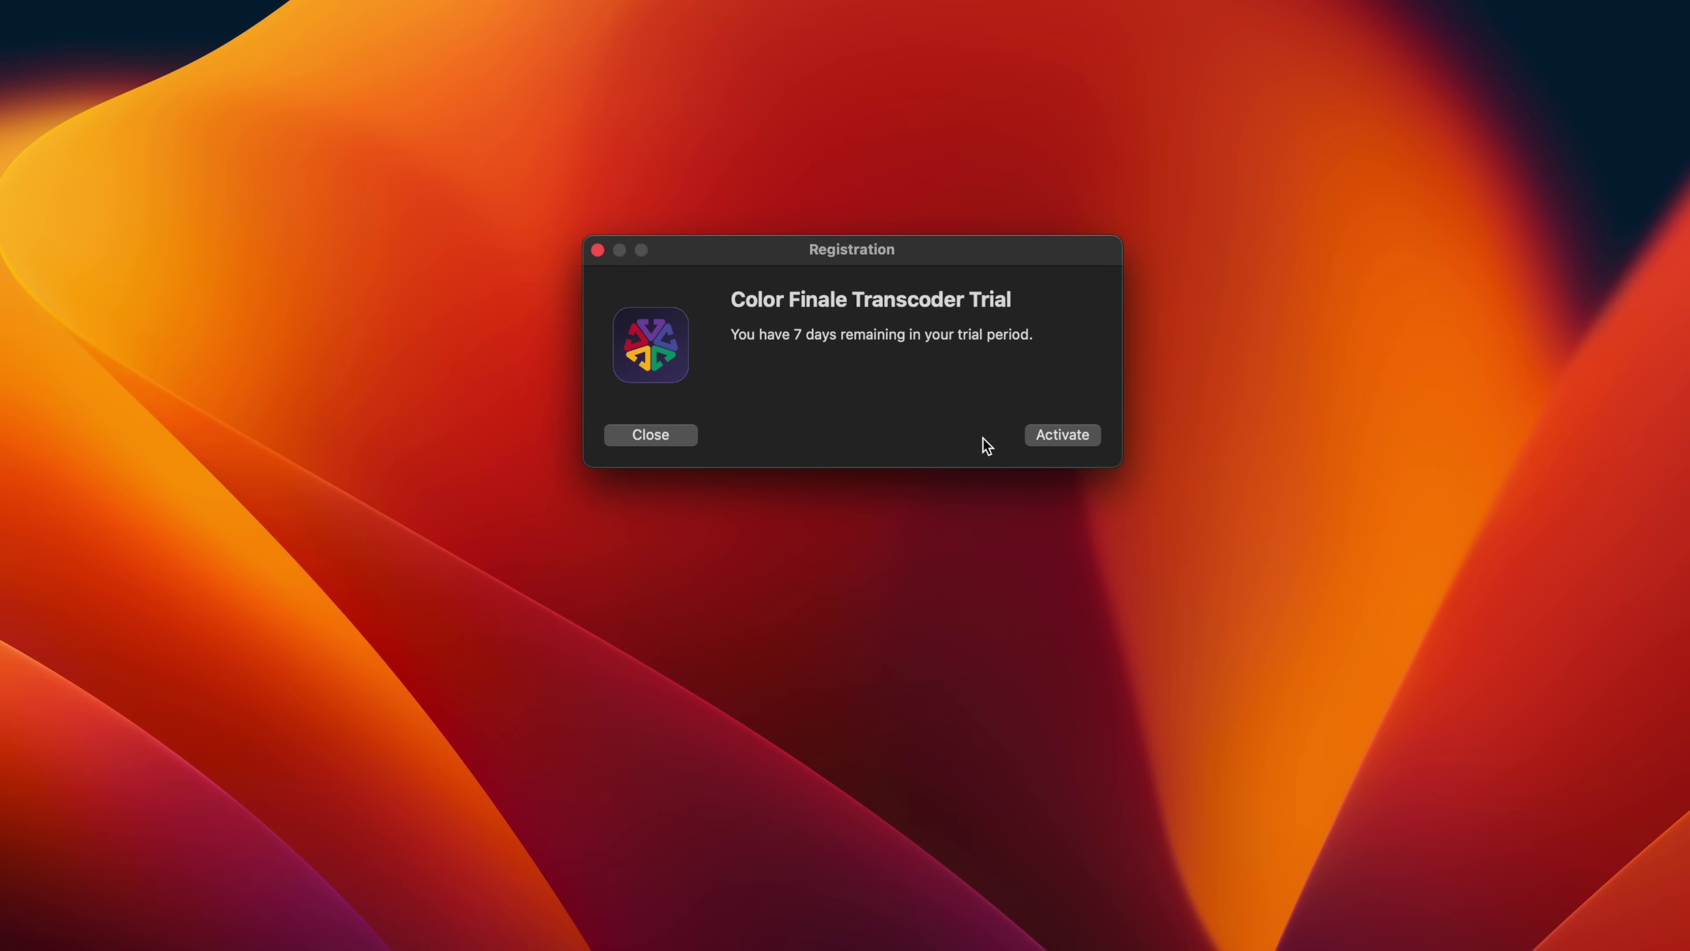
pyautogui.click(1057, 436)
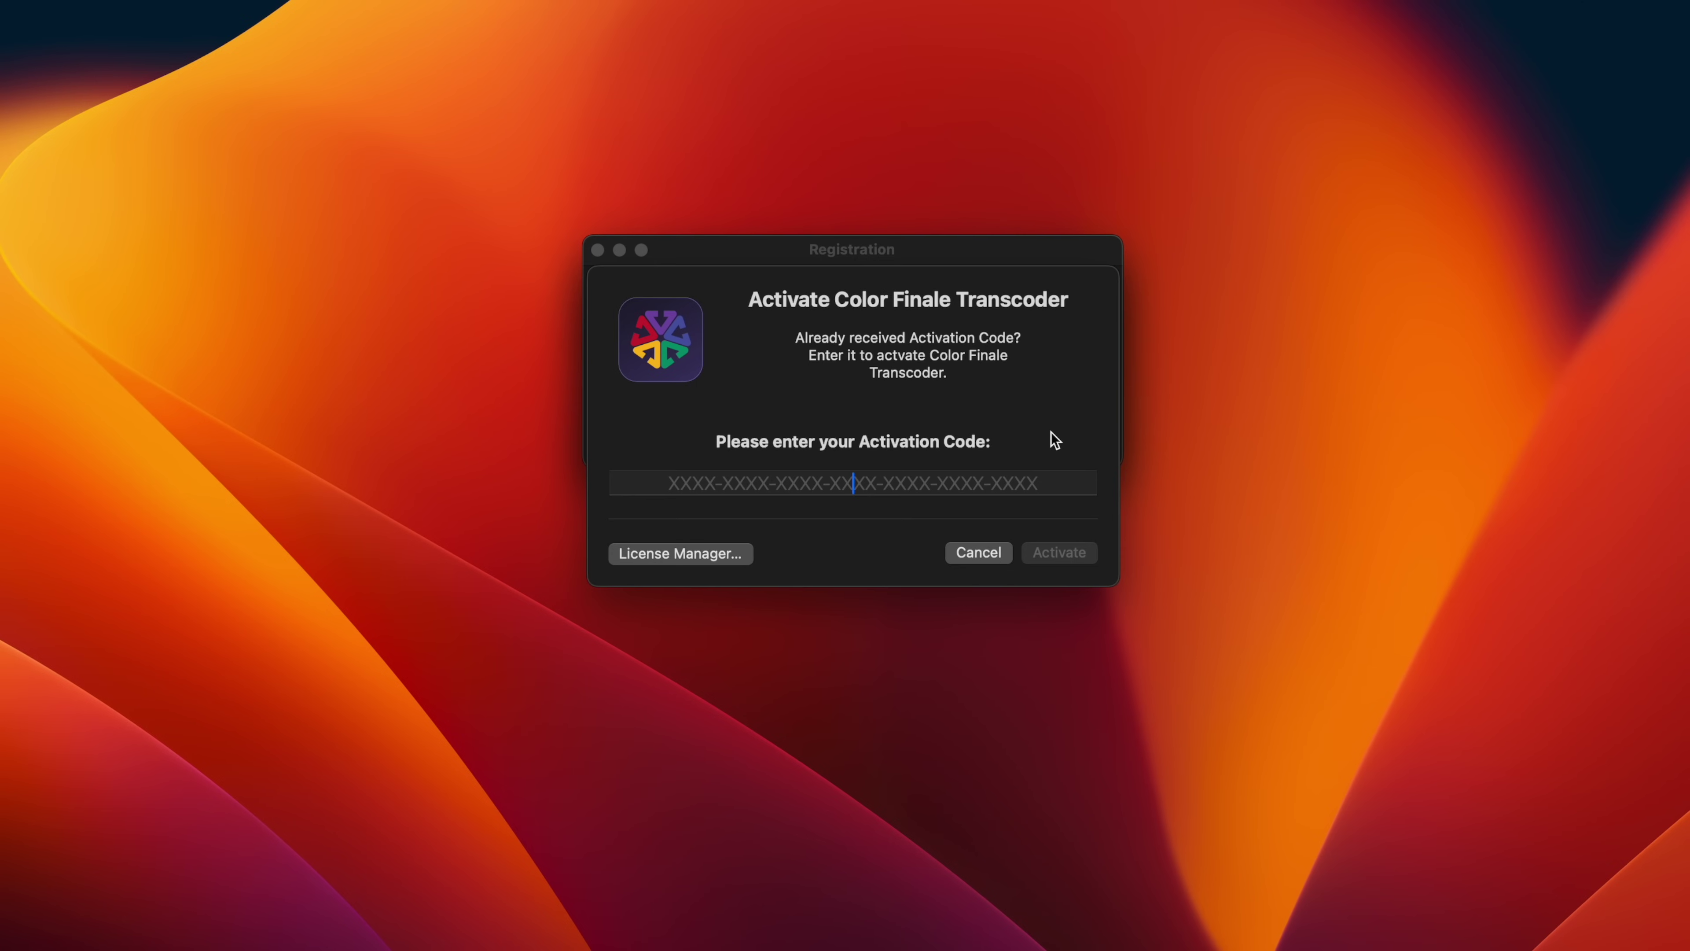
pyautogui.click(718, 560)
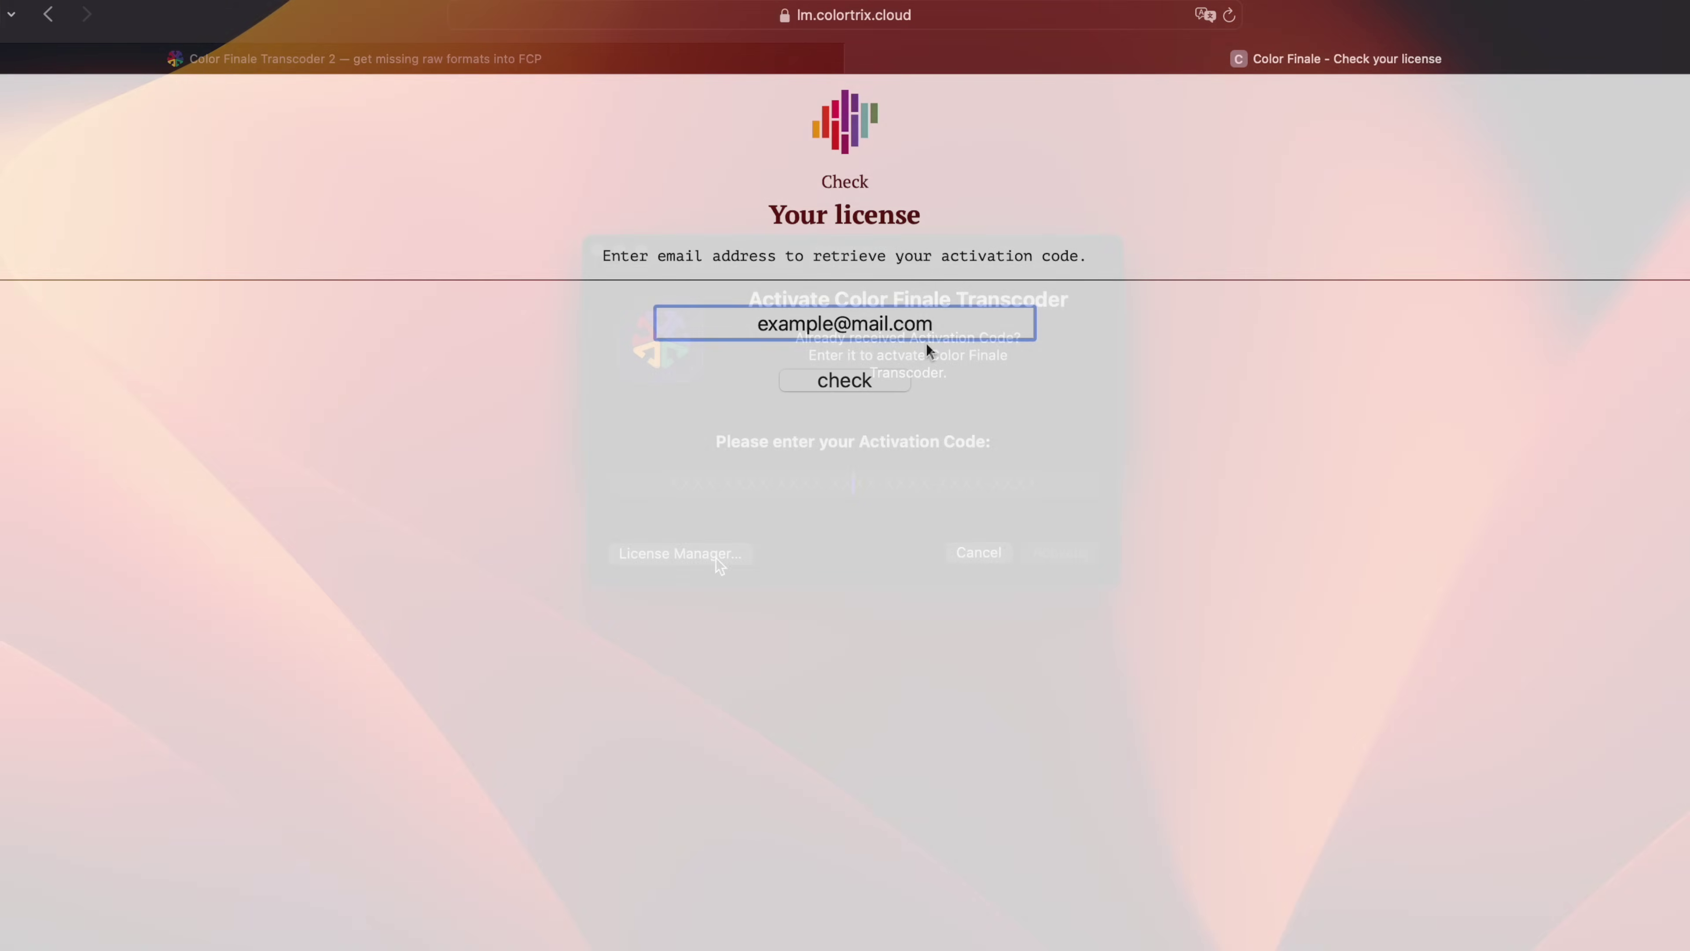
# Step: Retrieve the account's licences and select the Color Finale Transcoder 2.0 entry
pyautogui.click(875, 383)
pyautogui.moveTo(250, 458); pyautogui.dragTo(441, 458)
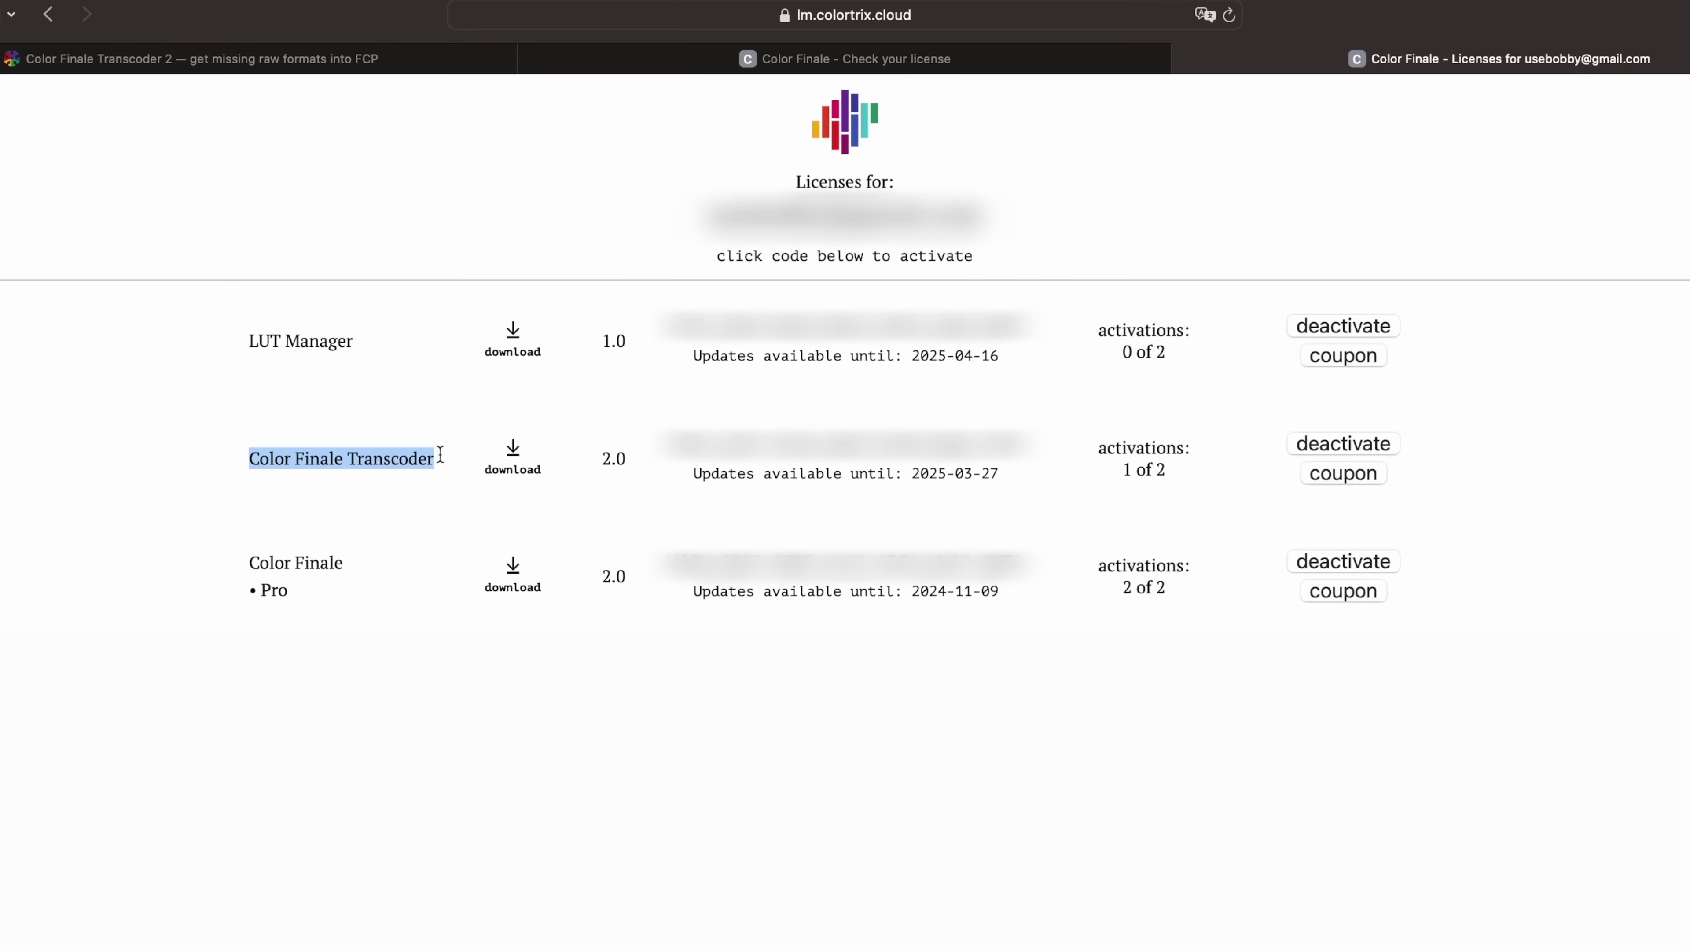